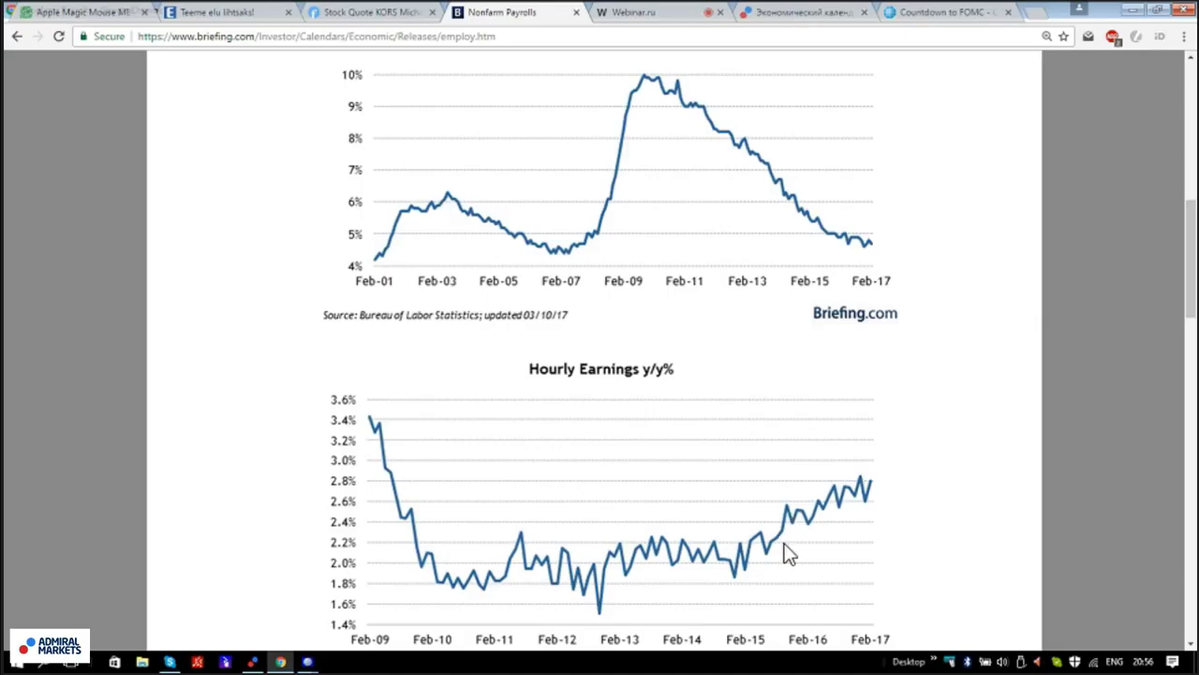
Return from the Nonfarm Payrolls page to the April 03 - April 07 economic calendar, review its releases, and close the page
left_click(111, 146)
left_click(16, 38)
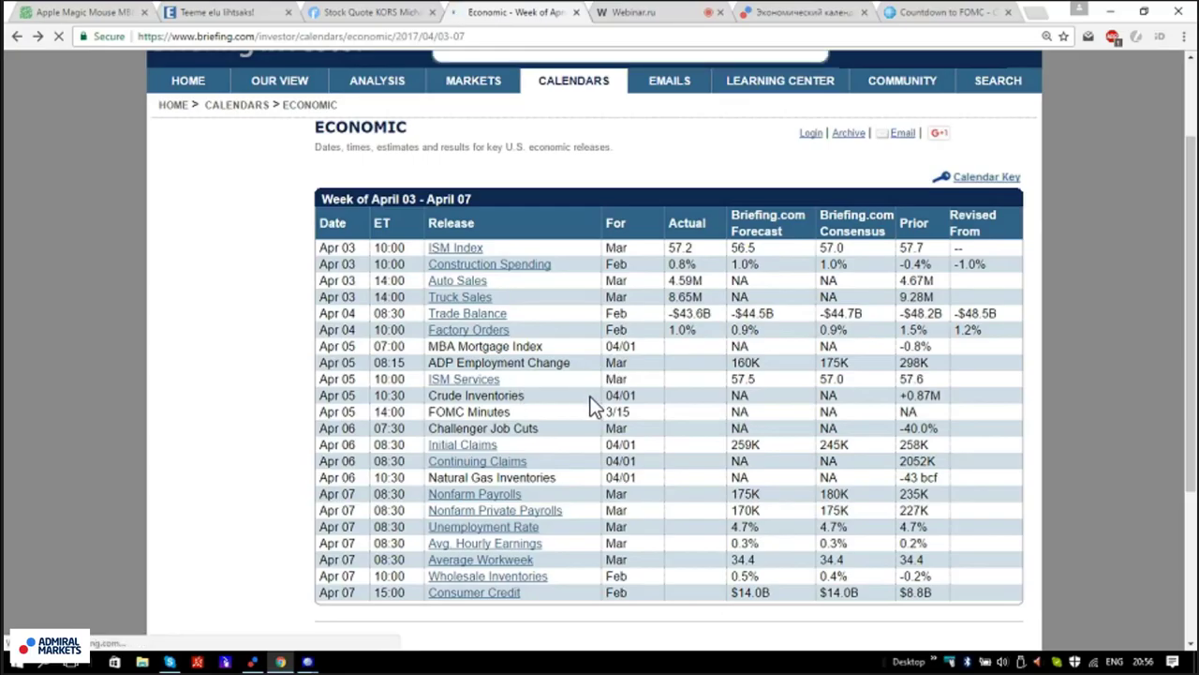
scroll(637, 388, "down", 1)
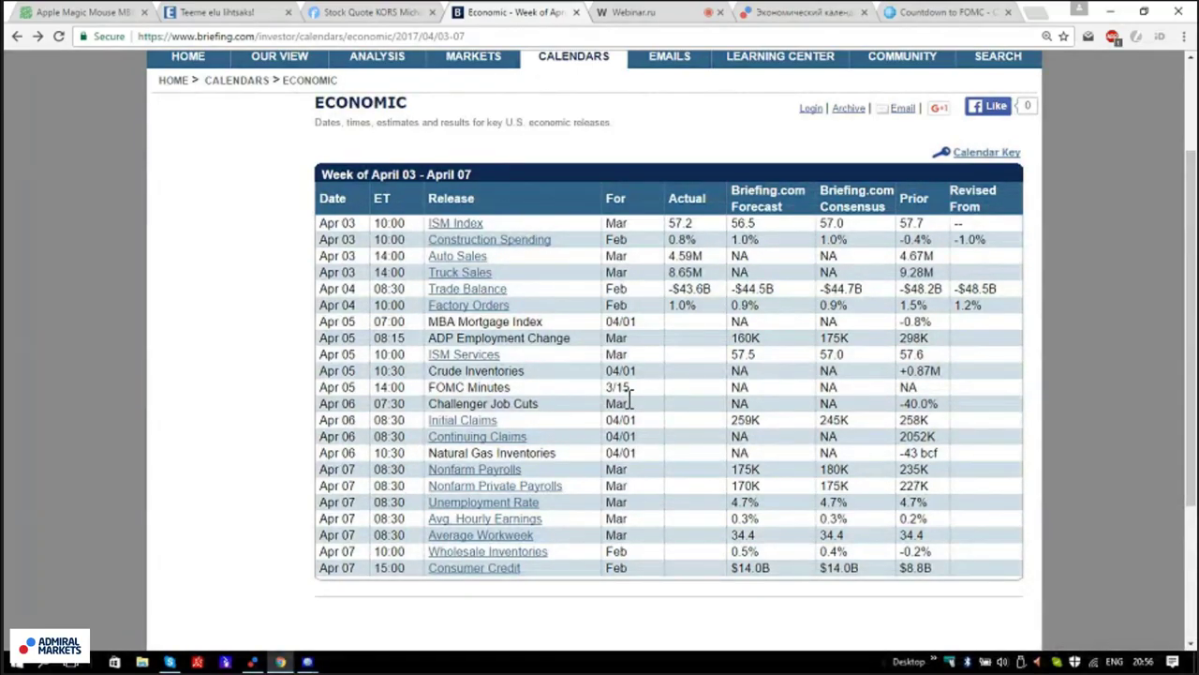
left_click(576, 13)
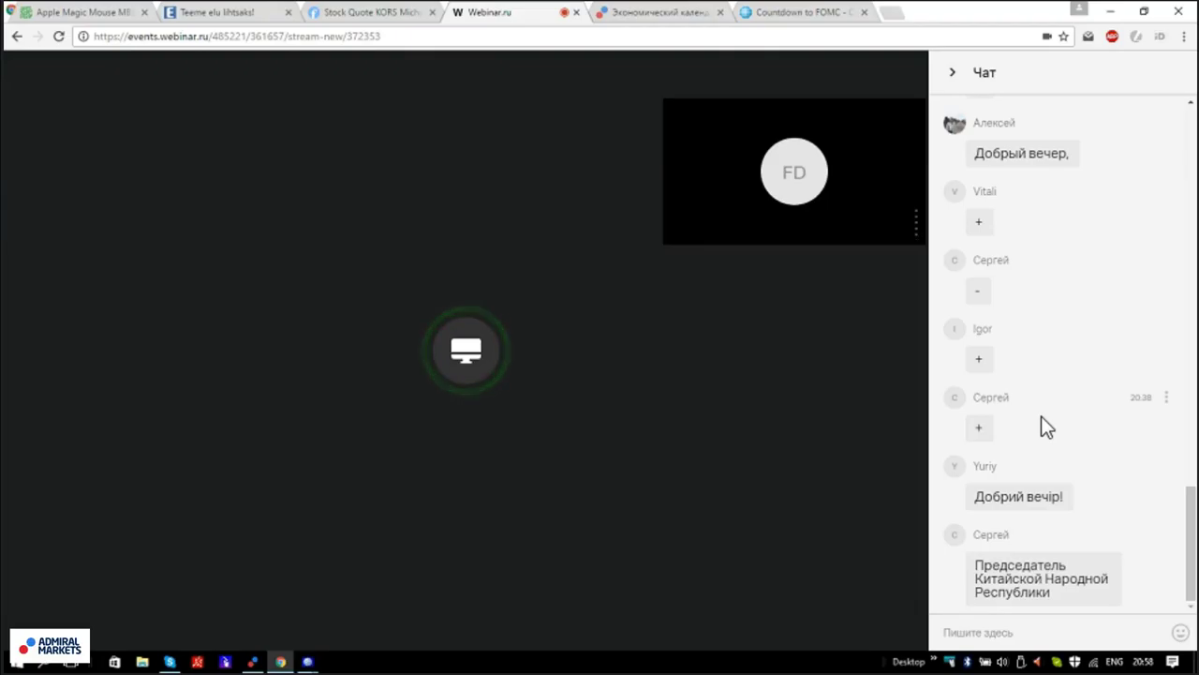
Show the Admiral Markets economic calendar and review the events for Thursday, April 6 and Friday, April 7
key("alt+Tab")
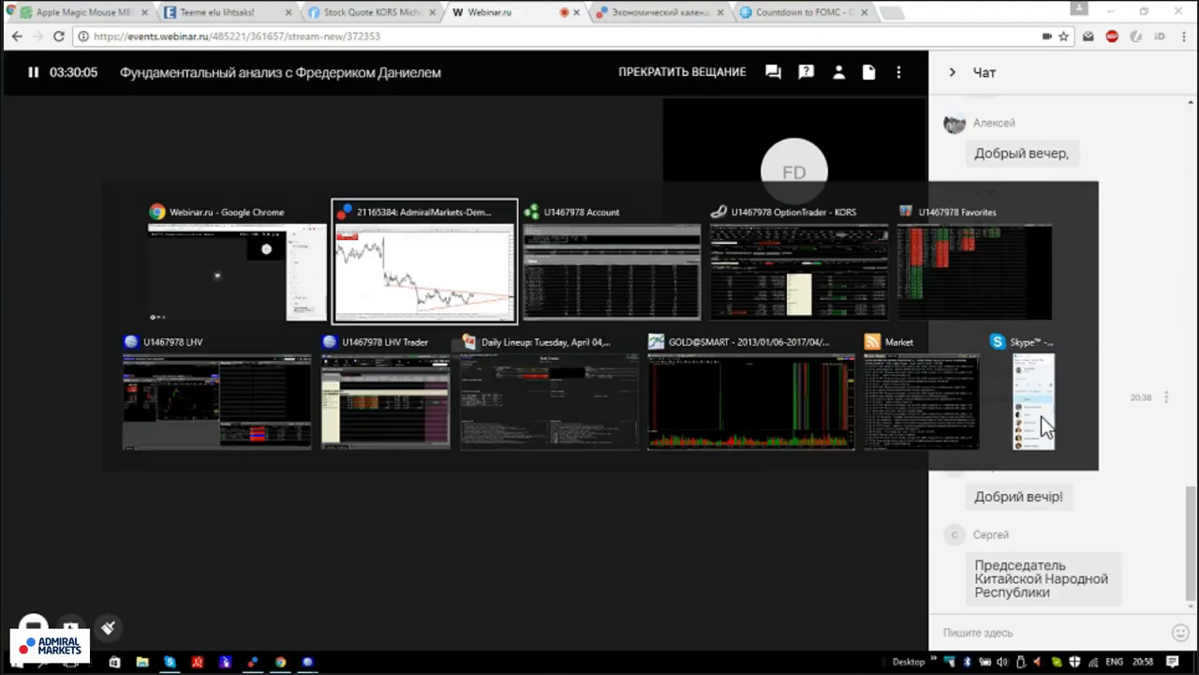
left_click(670, 14)
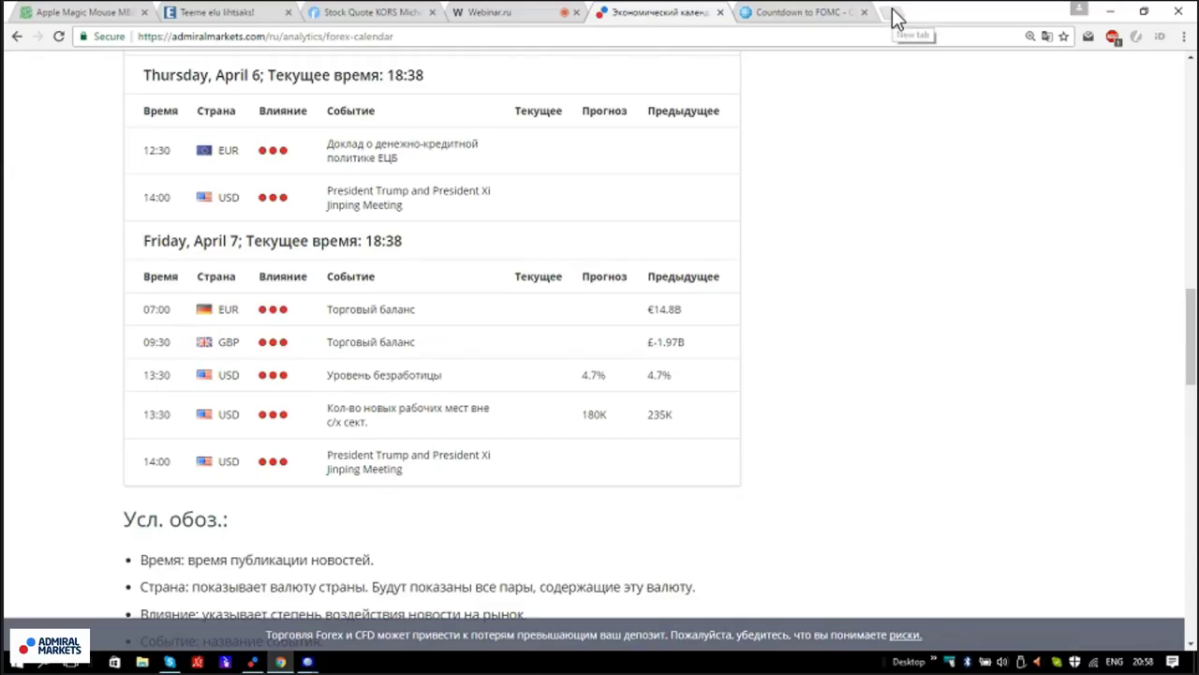
Change the webinar's screen share to the AdmiralMarkets-Demo2 terminal window and bring up its GBPUSD daily chart
left_click(496, 12)
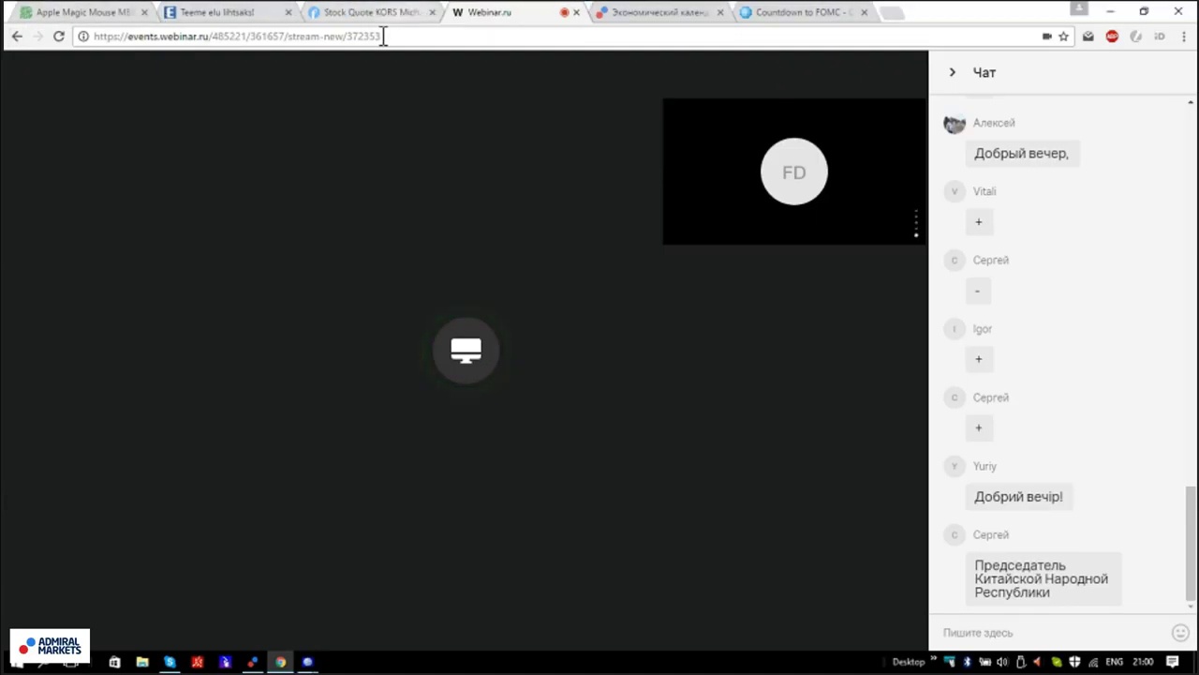
key("alt+Tab")
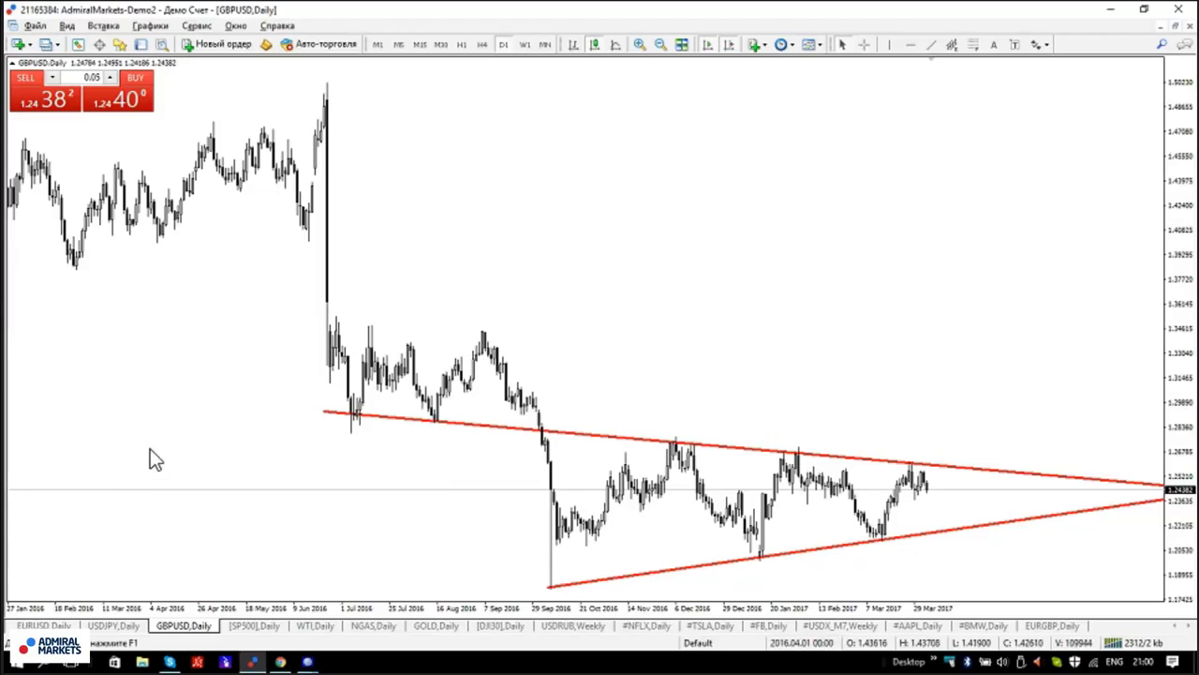
left_click(280, 661)
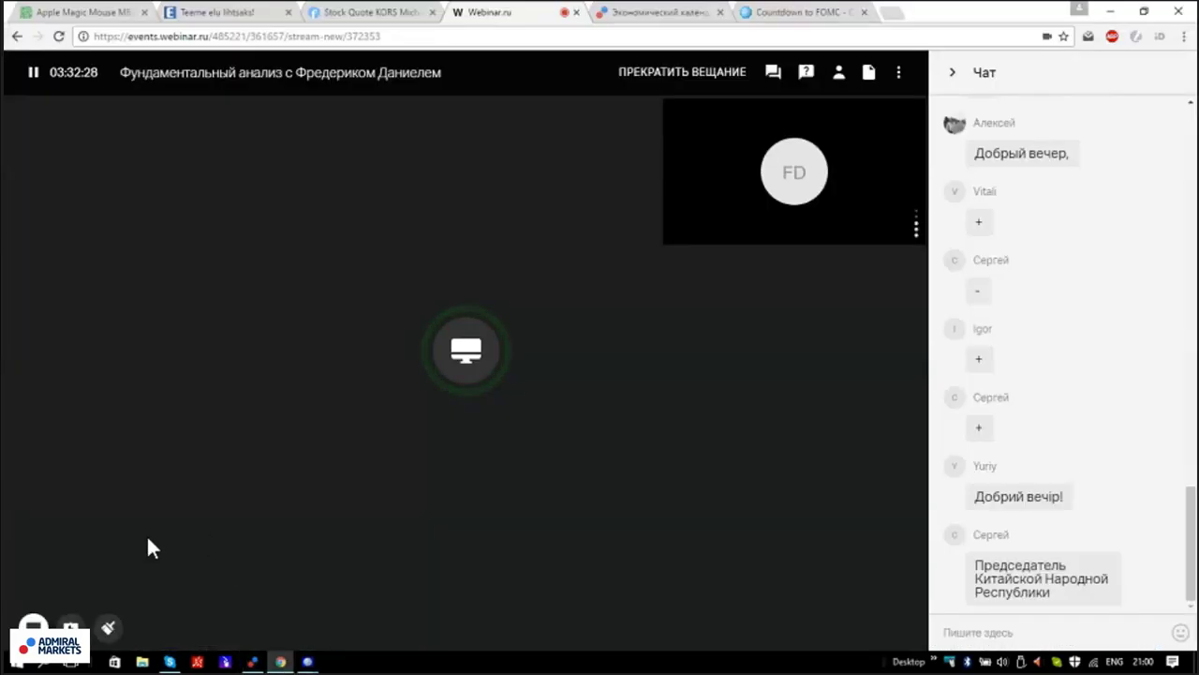
left_click(39, 626)
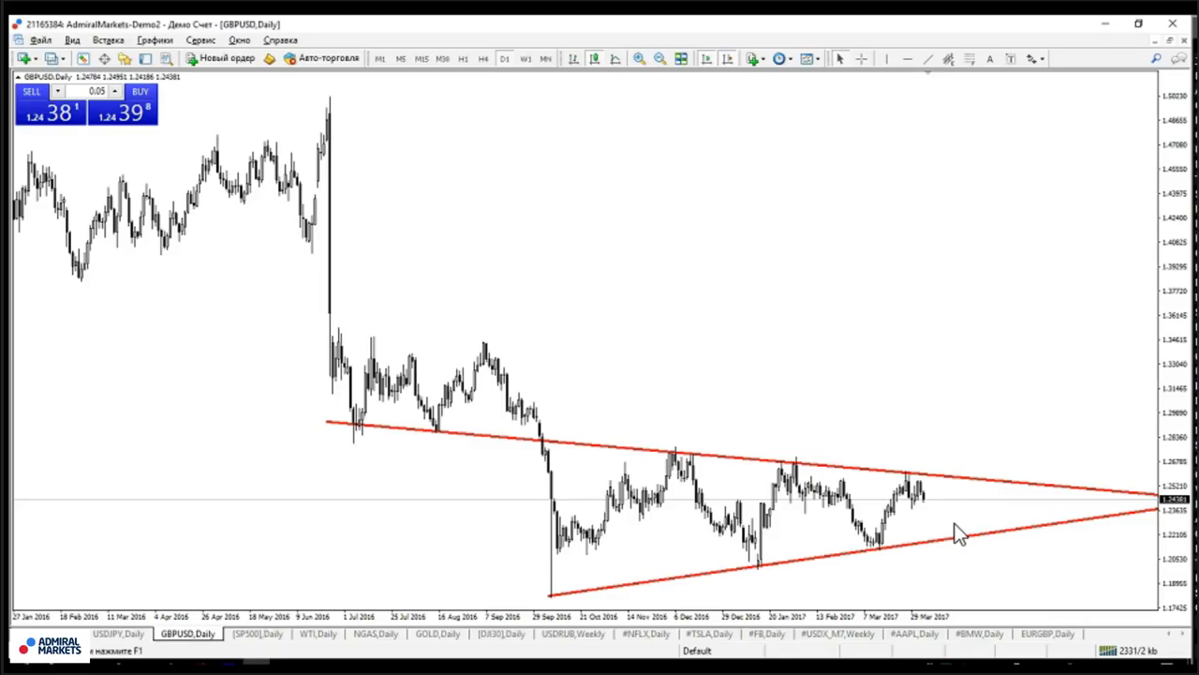
key("alt+Tab")
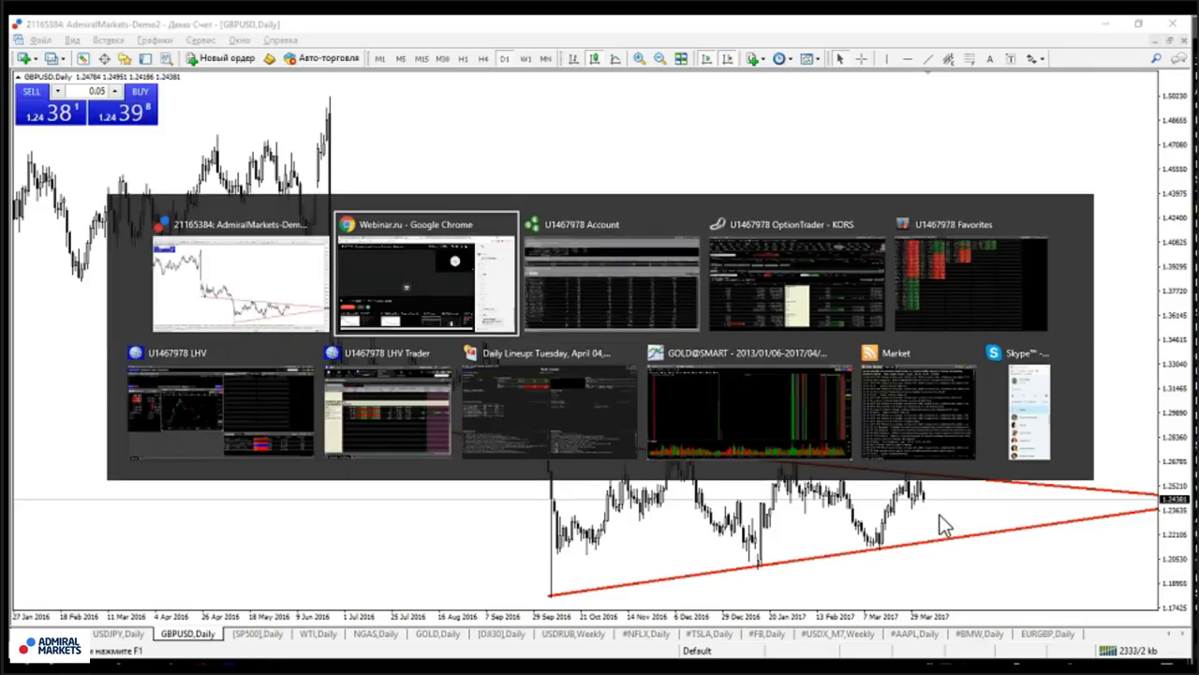
key("alt+Tab")
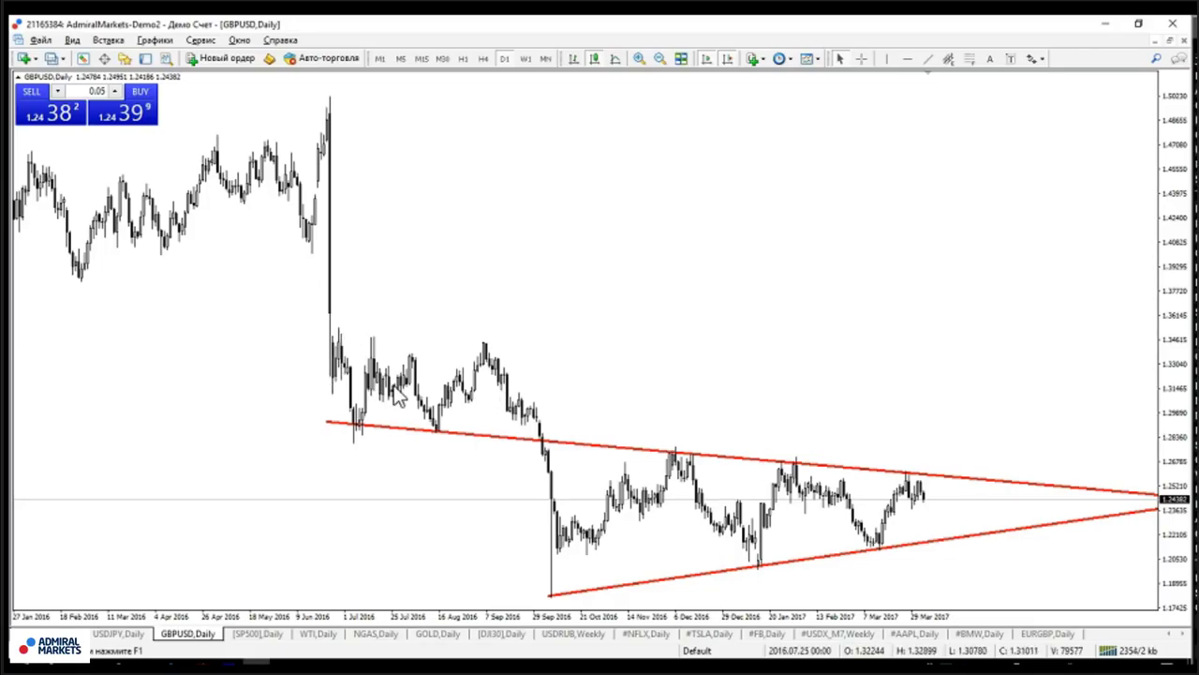
Measure the GBPUSD rise from the October 2016 low to the December 2016 high at the upper trendline with the crosshair
mouse_move(425, 415)
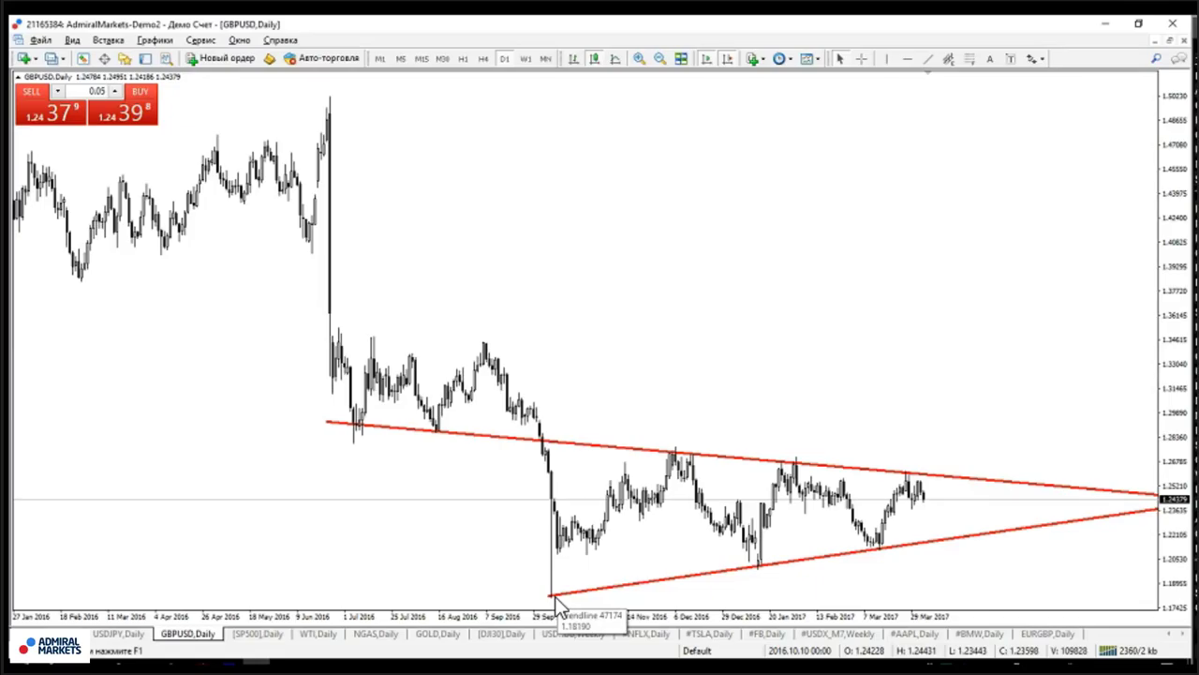
key("alt+Tab")
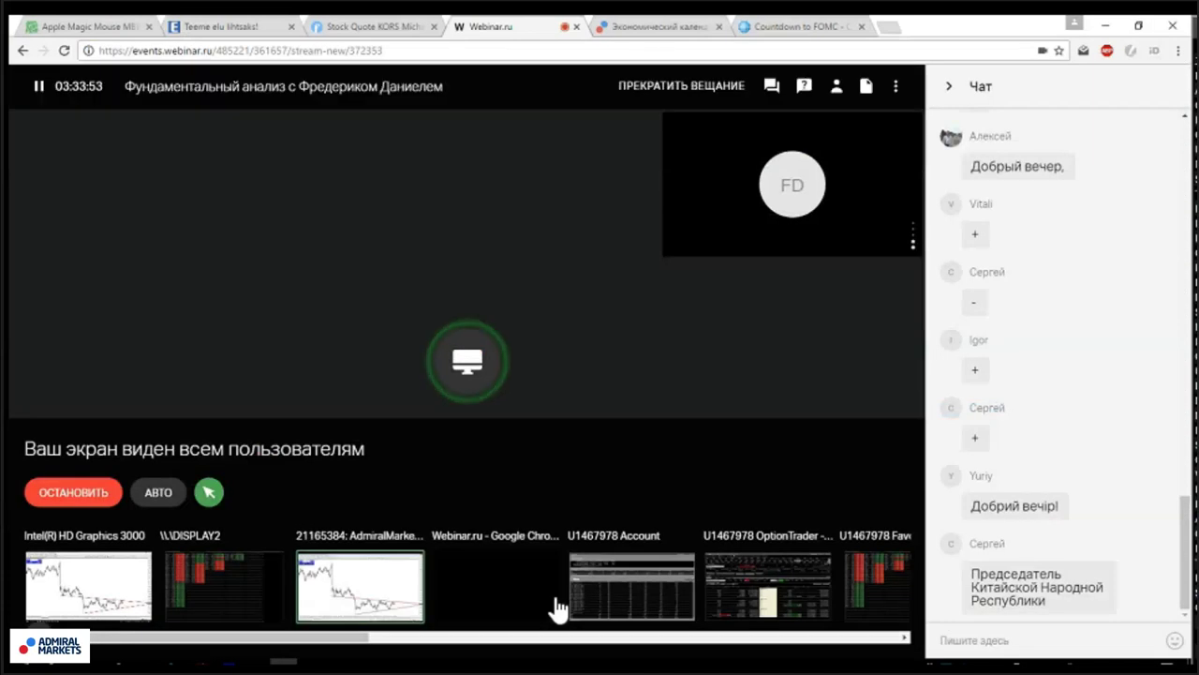
key("alt+Tab")
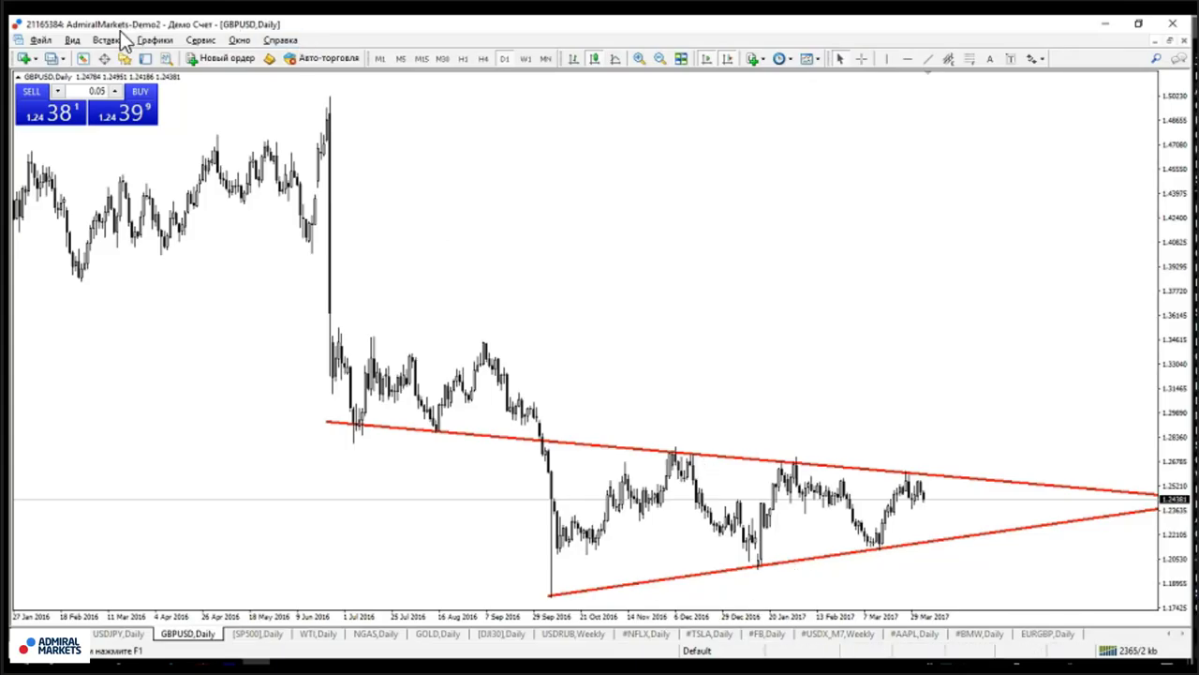
left_click(862, 60)
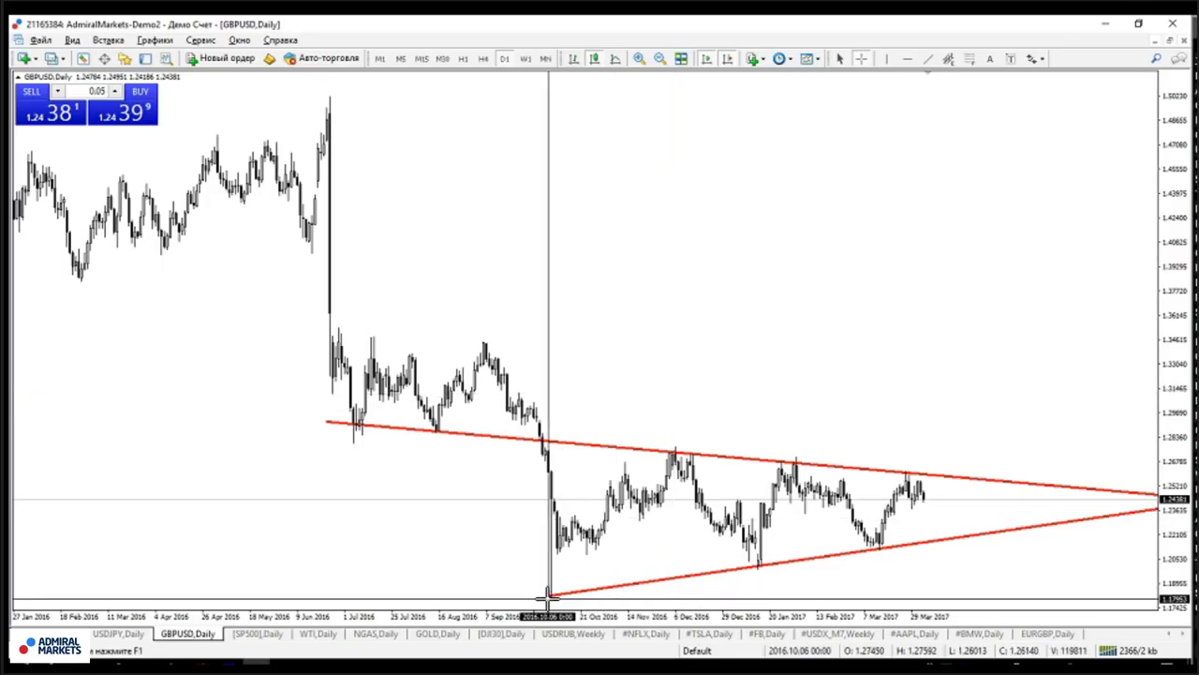
left_click_drag(550, 595, 671, 452)
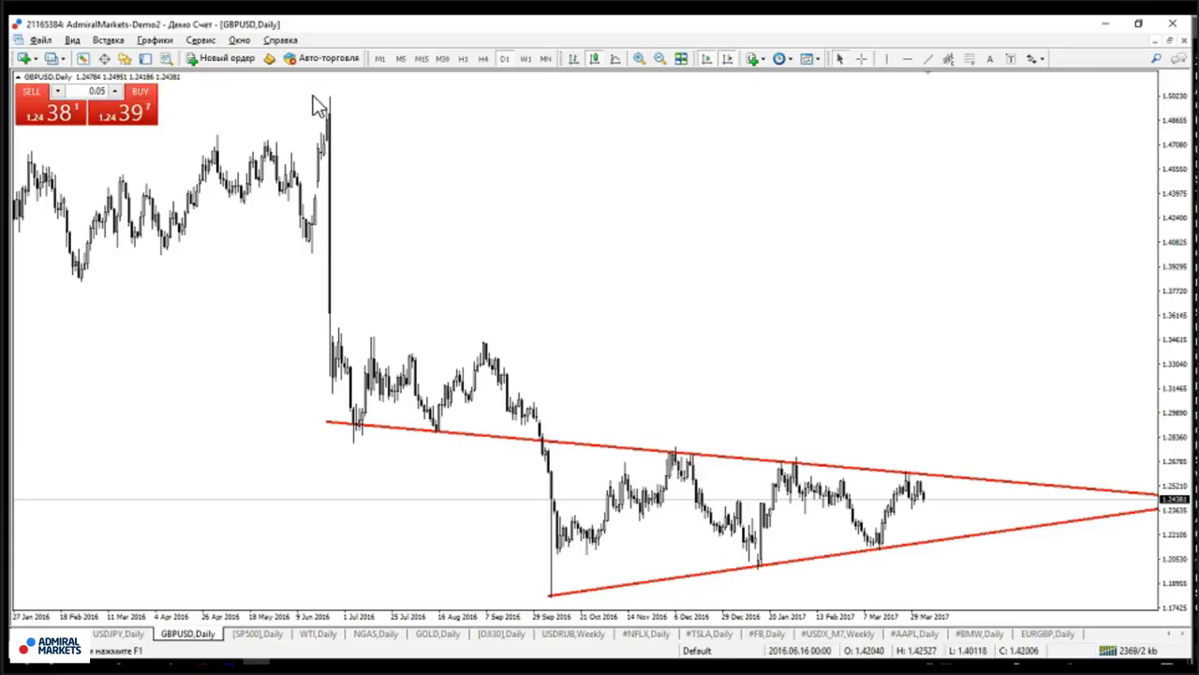
Measure the sharp late-June 2016 GBPUSD drop with the crosshair, starting near the high at about 1.4906
left_click(859, 59)
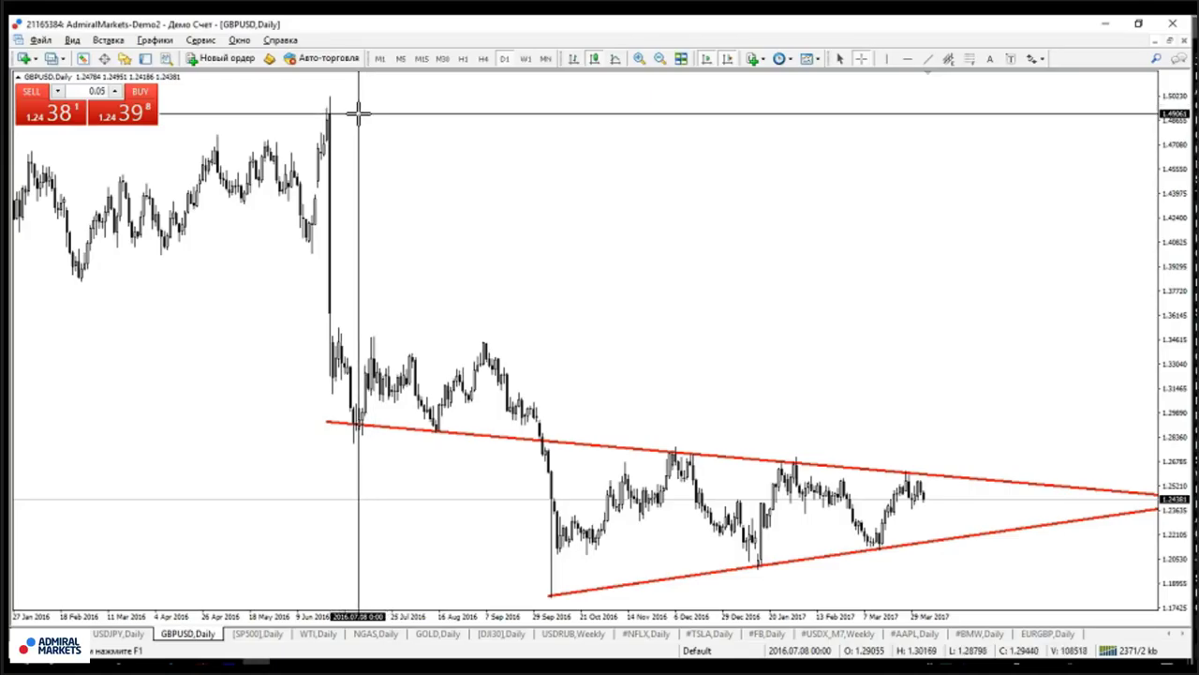
left_click(347, 209)
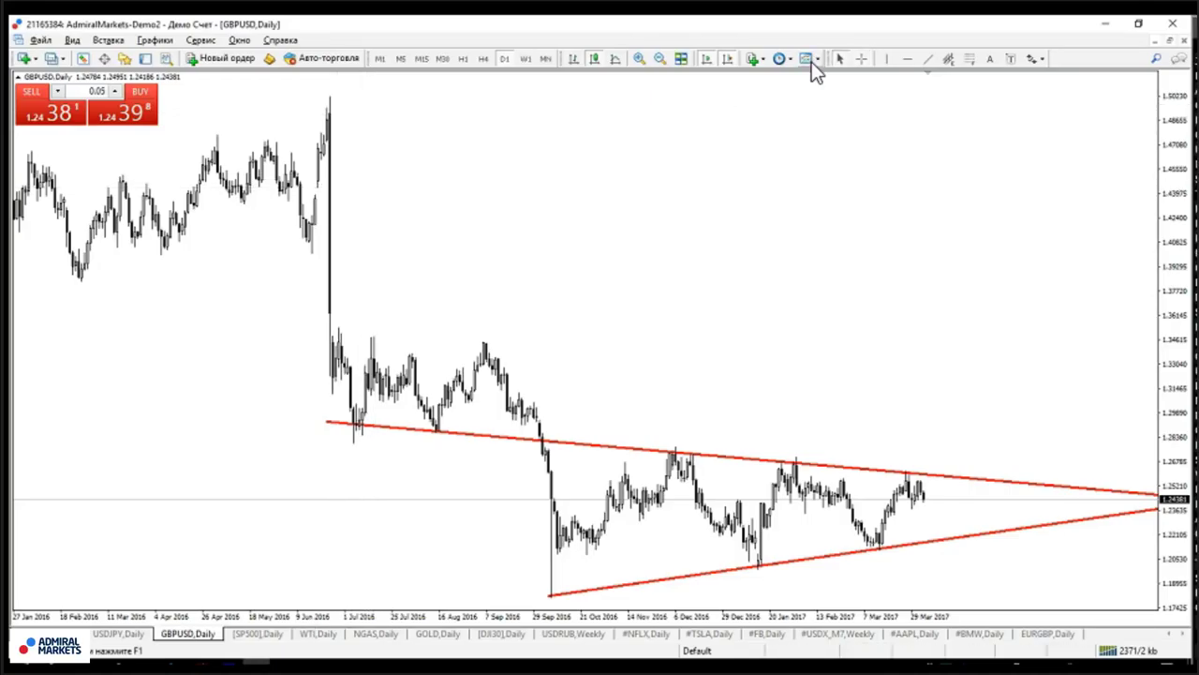
left_click(861, 59)
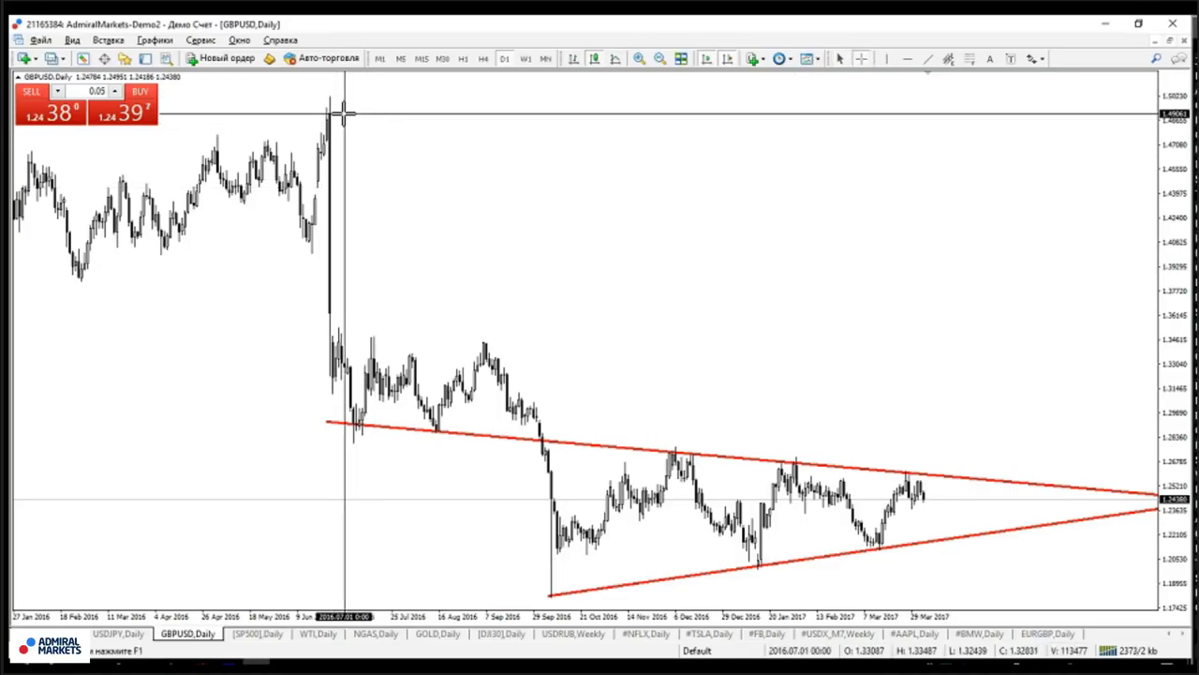
left_click_drag(344, 113, 356, 378)
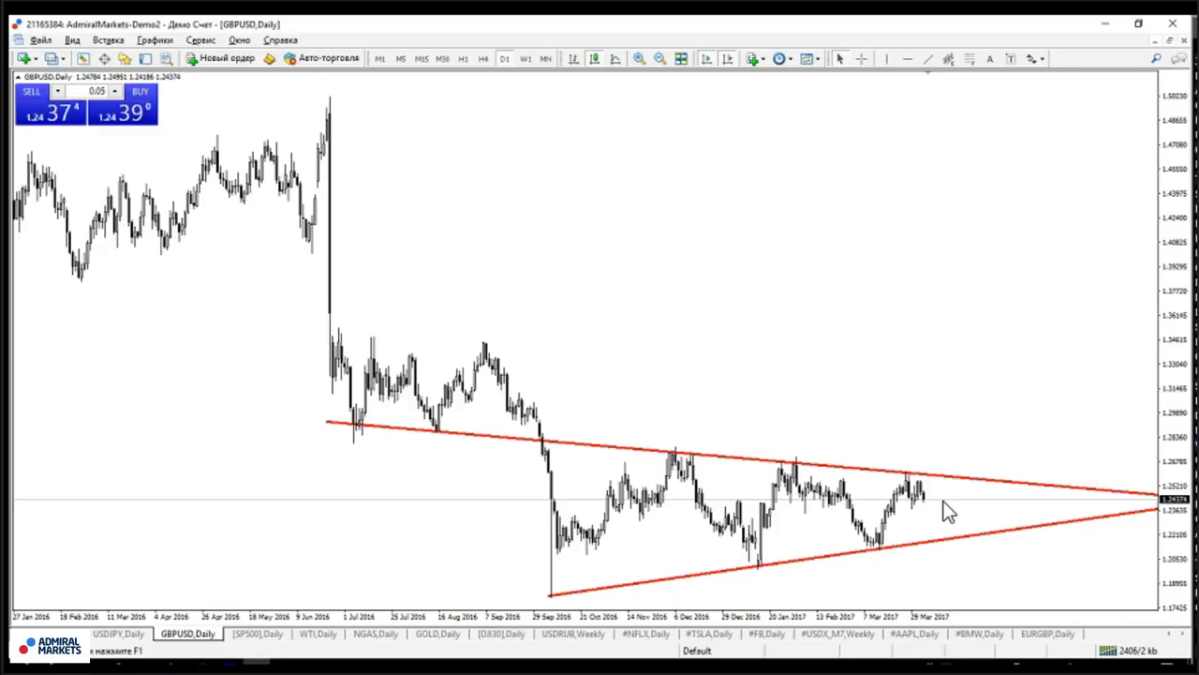
Open the #TSLA daily chart and check the participants list in the webinar before returning to the chart
left_click(707, 633)
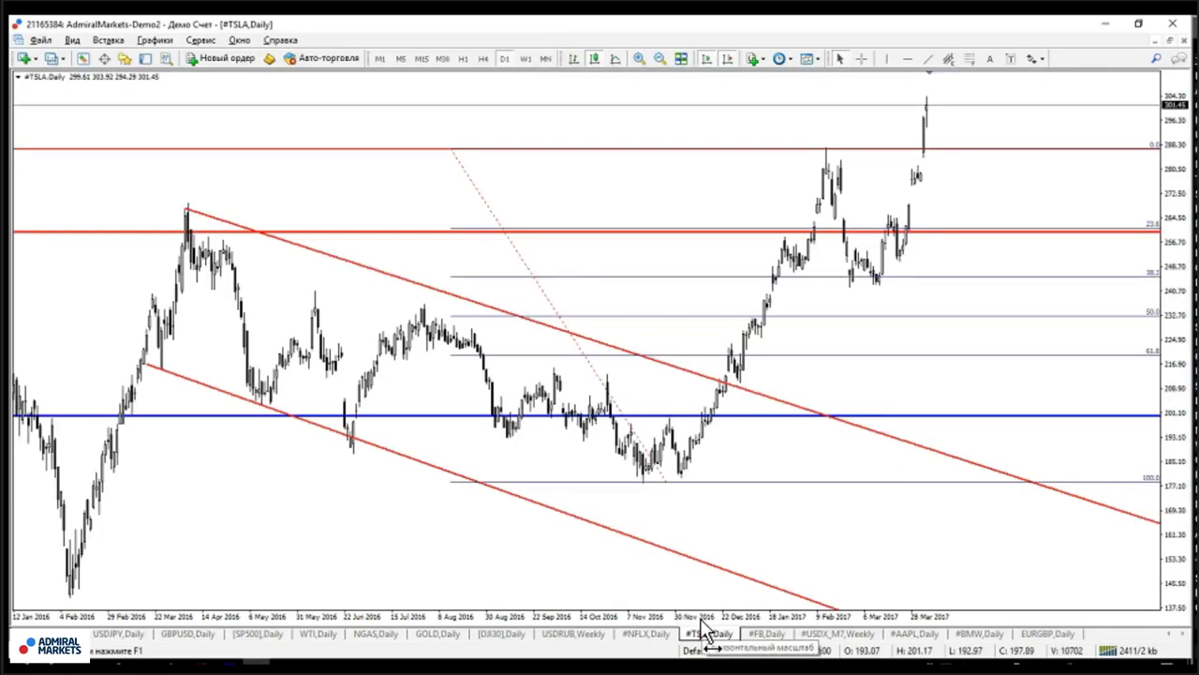
key("alt+Tab")
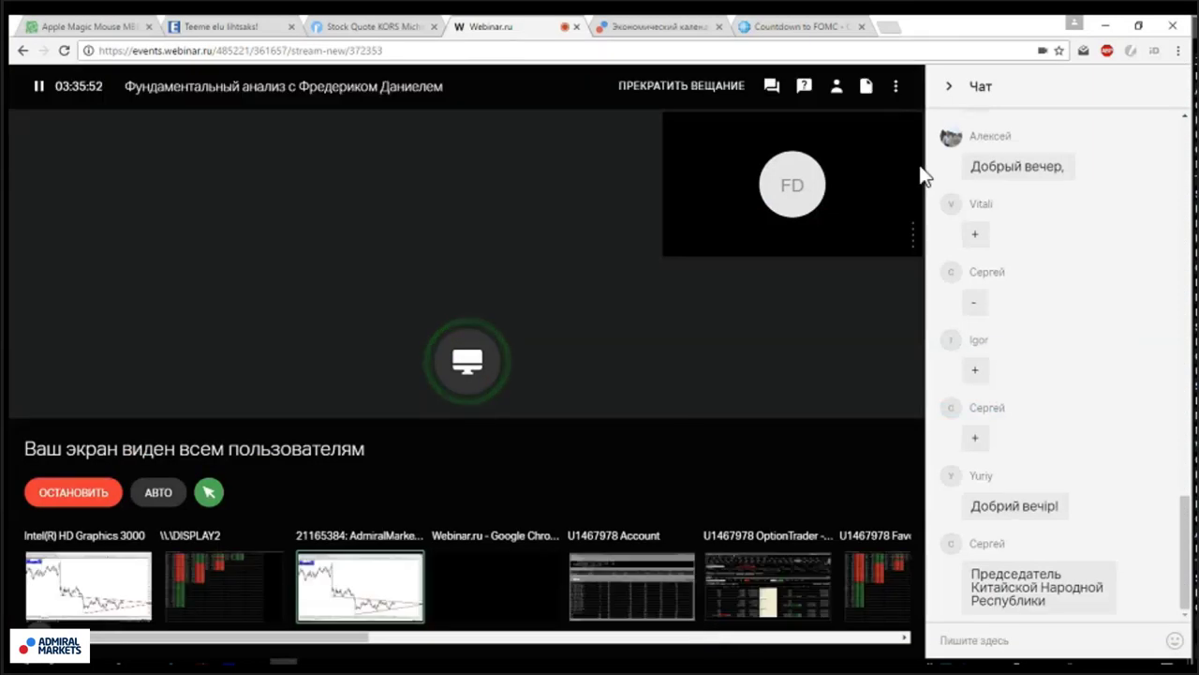
left_click(838, 94)
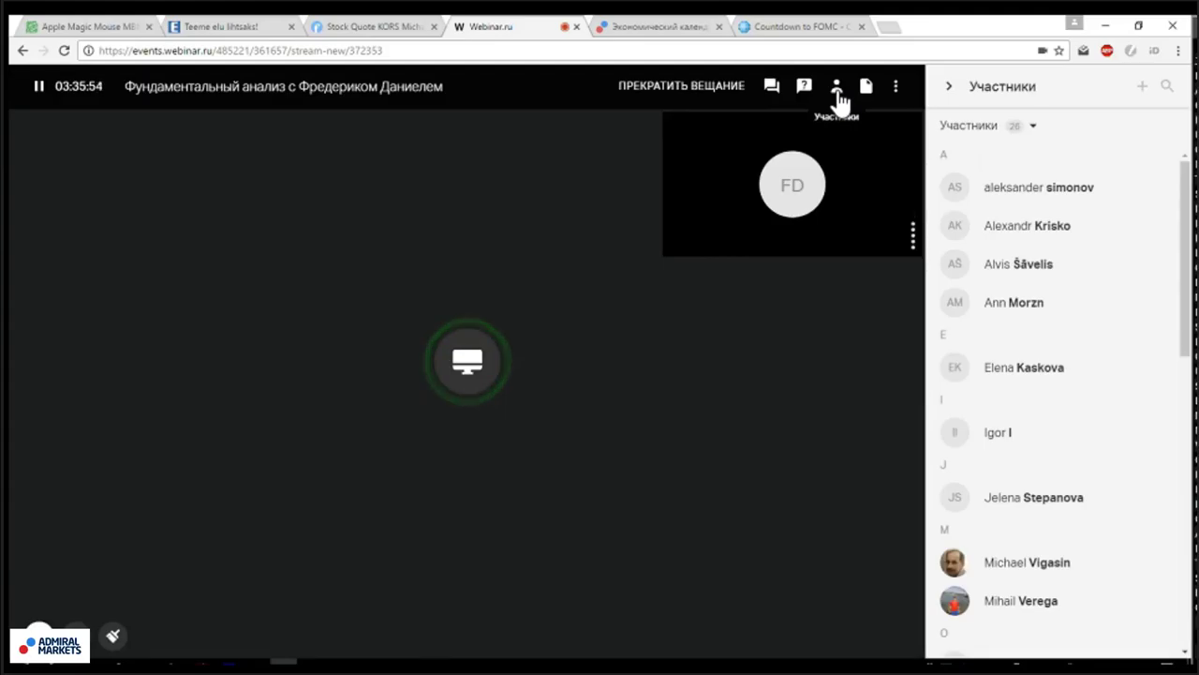
key("alt+Tab")
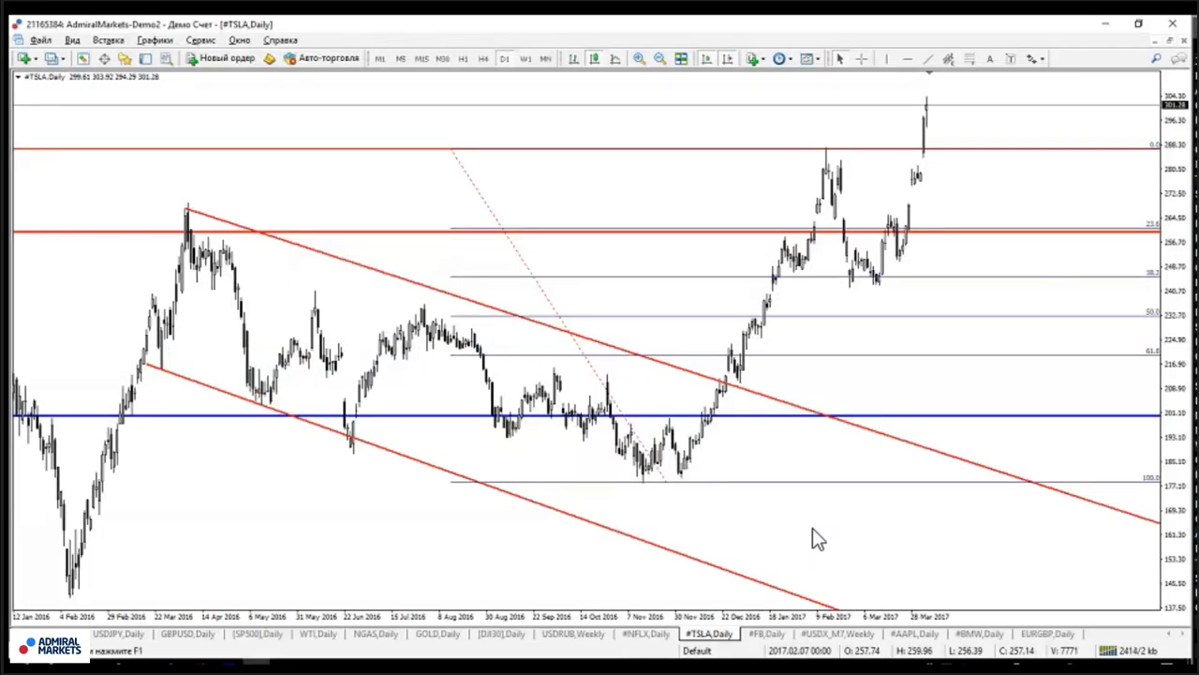
Bring the chat back in the webinar room, check it for messages, and return to the #TSLA daily chart
key("alt+Tab")
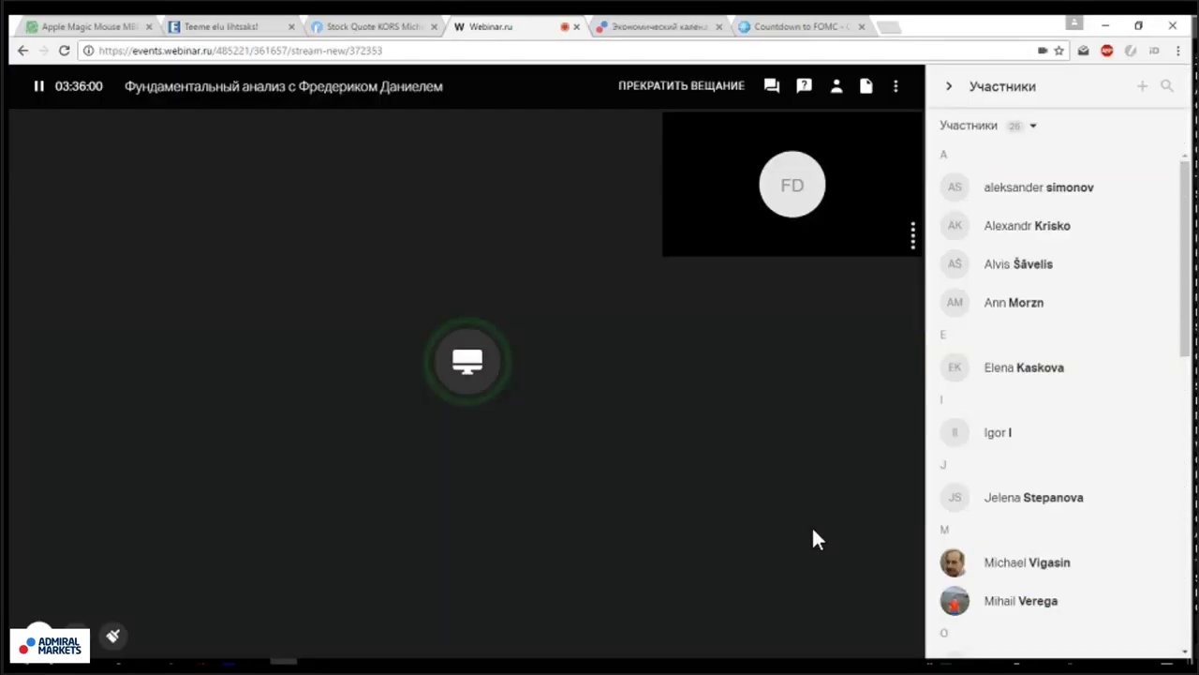
left_click(771, 89)
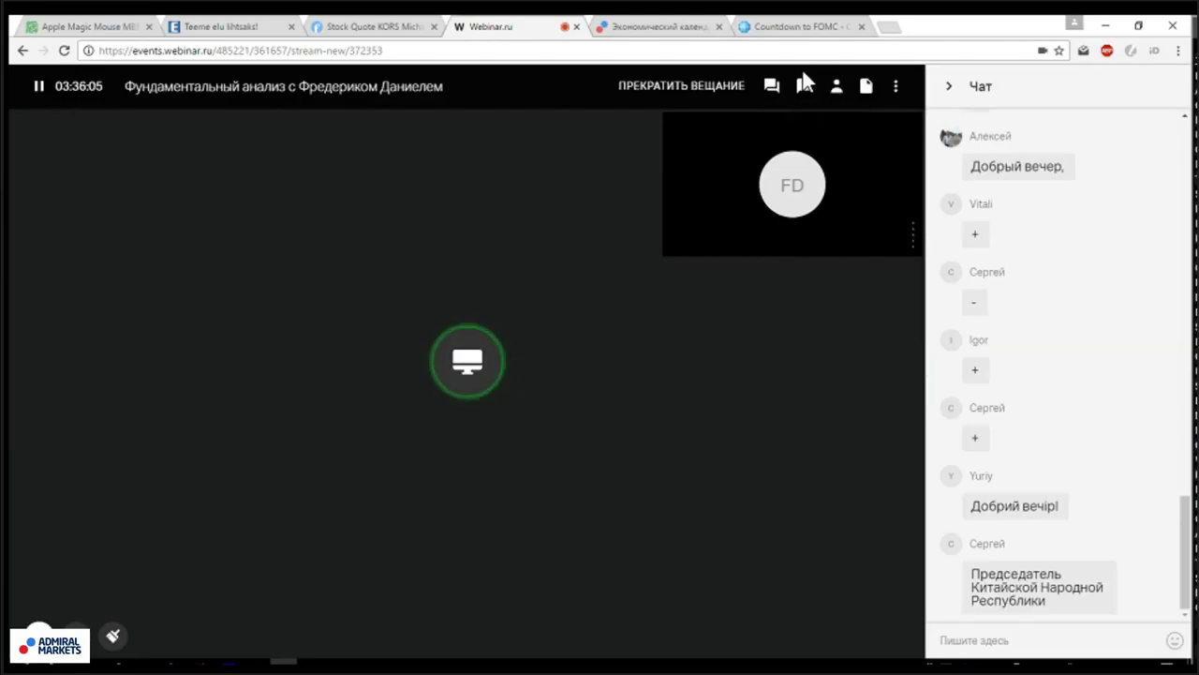
key("alt+Tab")
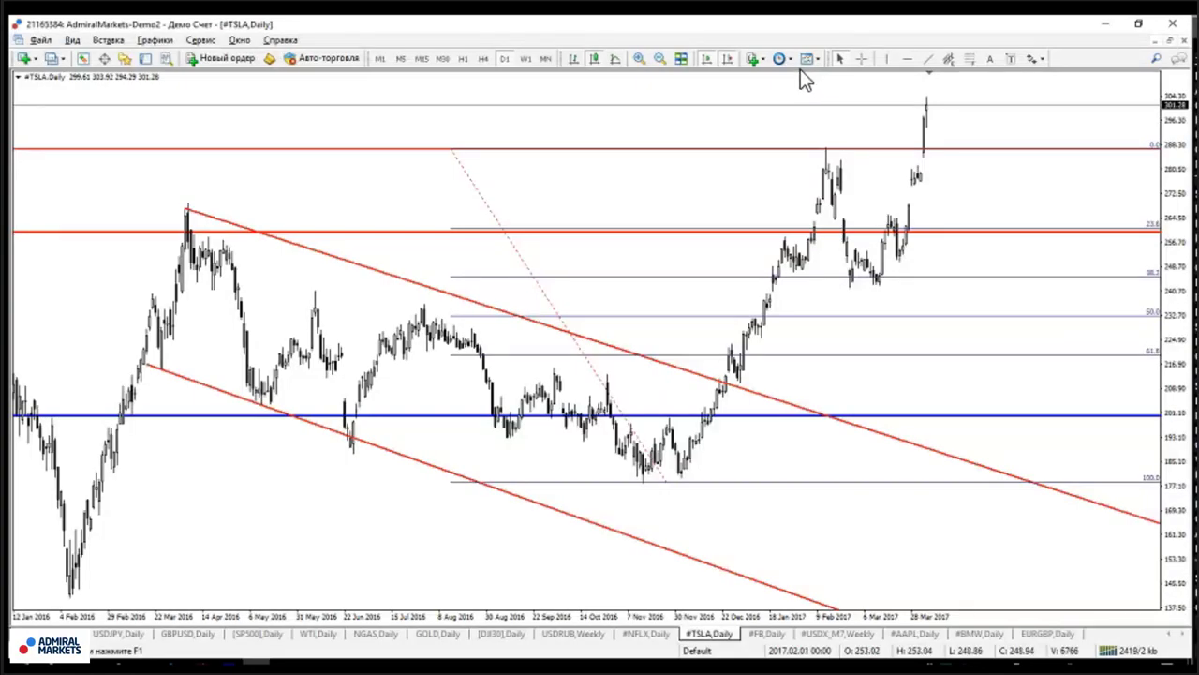
key("alt+Tab")
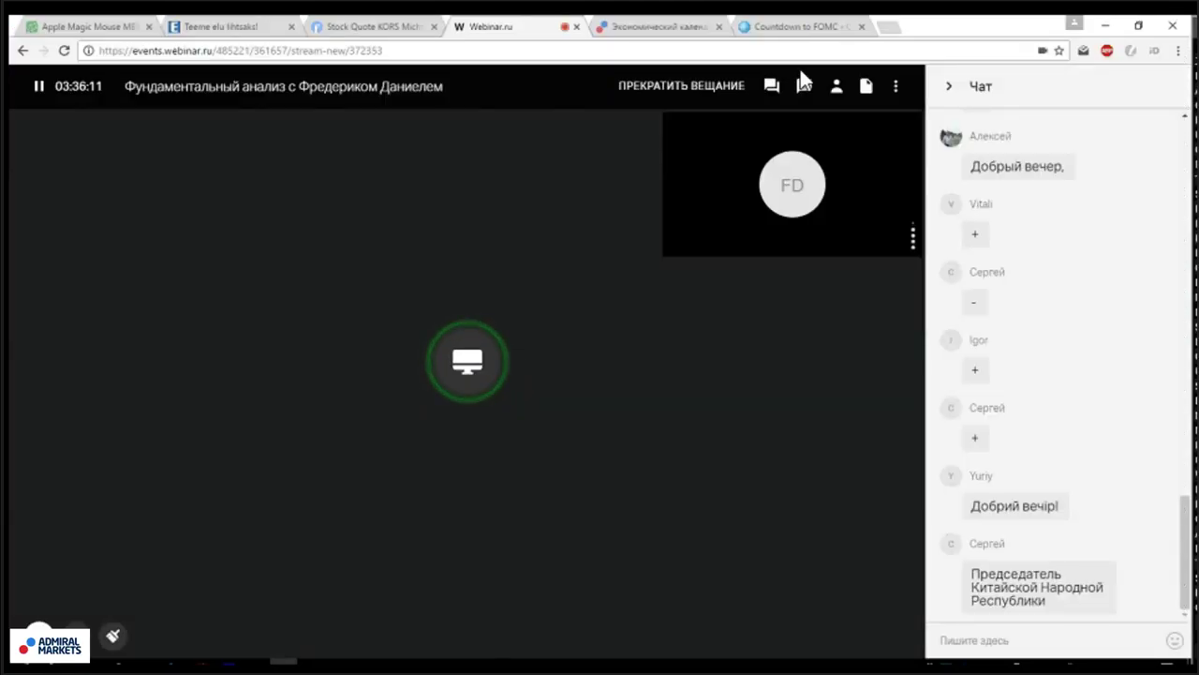
key("alt+Tab")
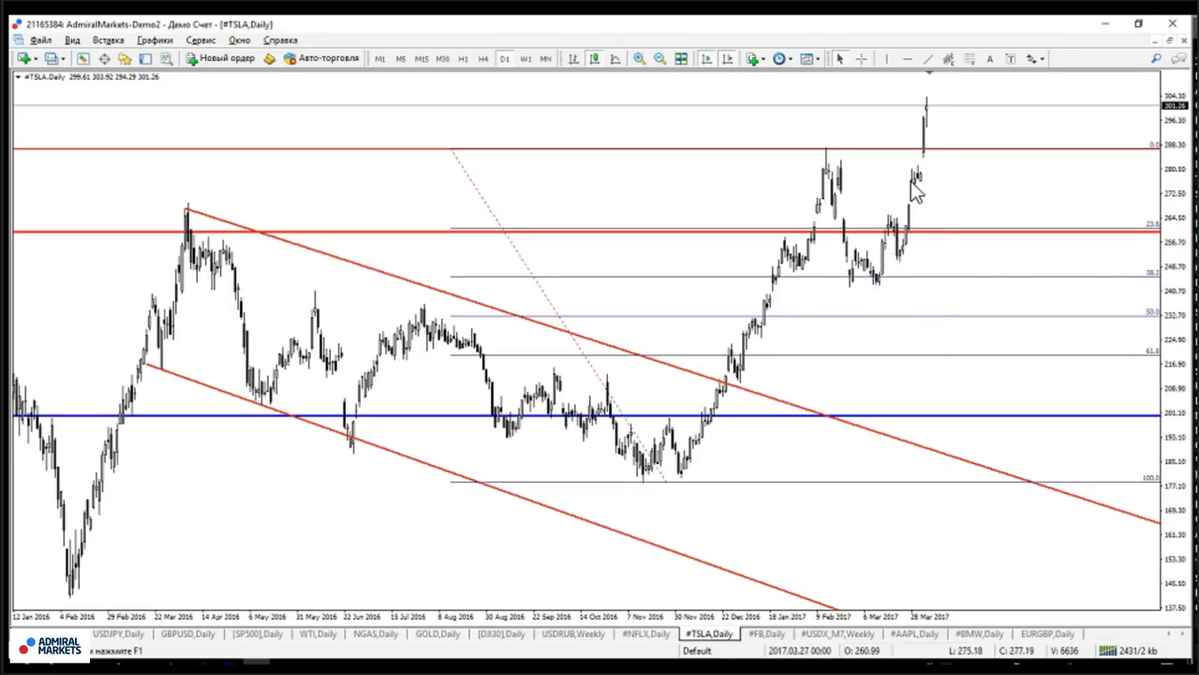
Read the chat replies in the webinar room and switch the screen share to the whole Intel(R) HD Graphics 3000 display
key("alt+Tab")
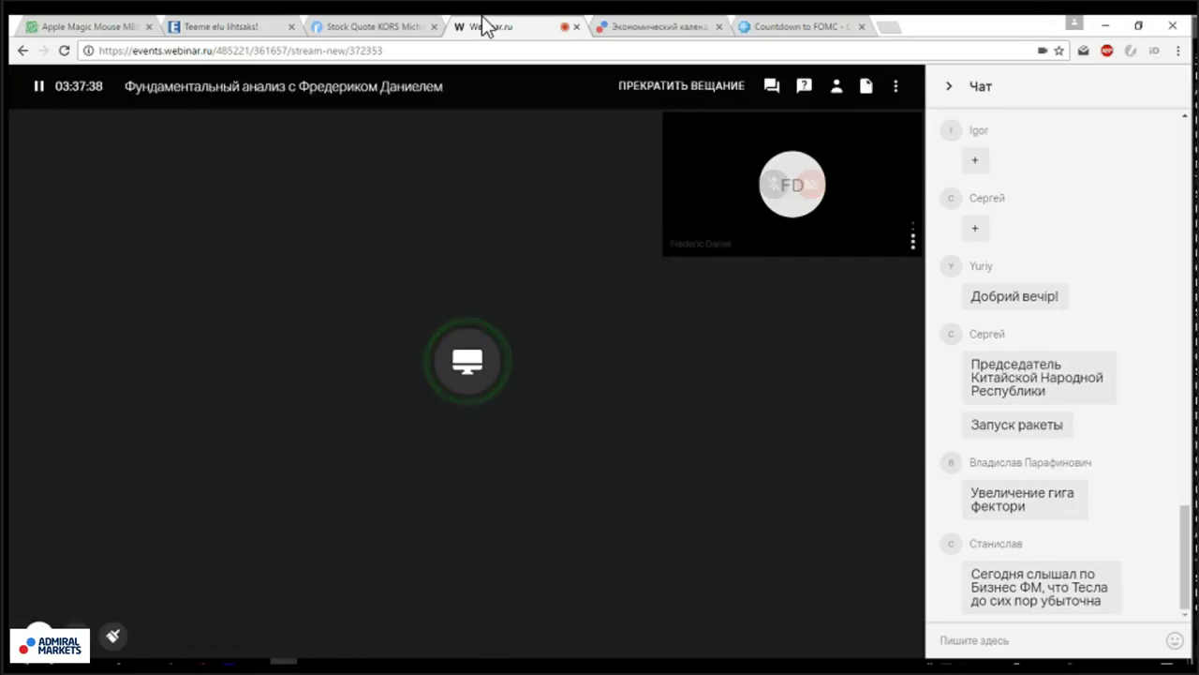
left_click(365, 27)
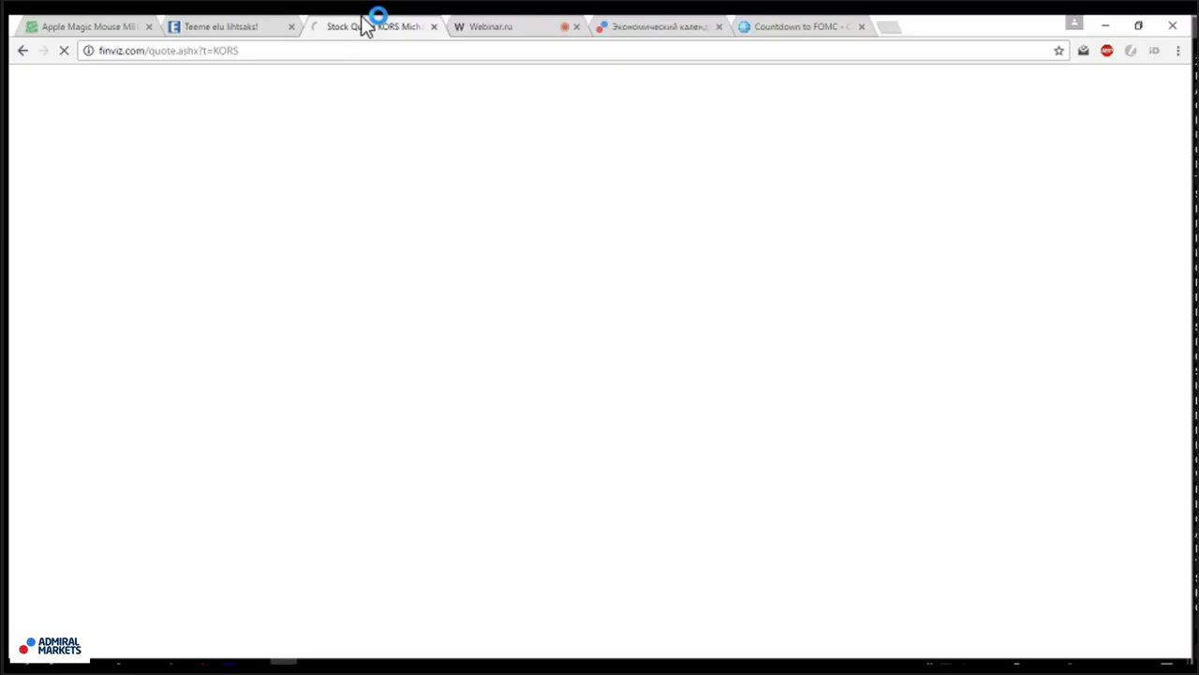
key("ctrl+Tab")
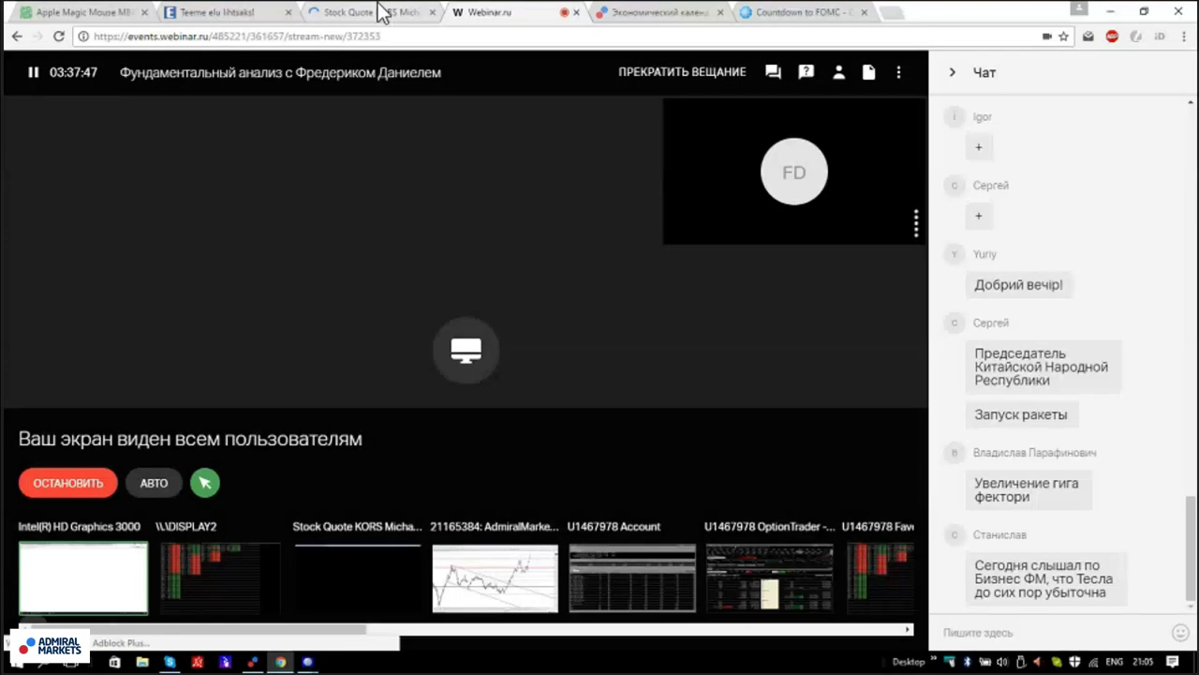
View the KORS stock quote page and open the FINVIZ.com home page in a new browser tab
left_click(384, 13)
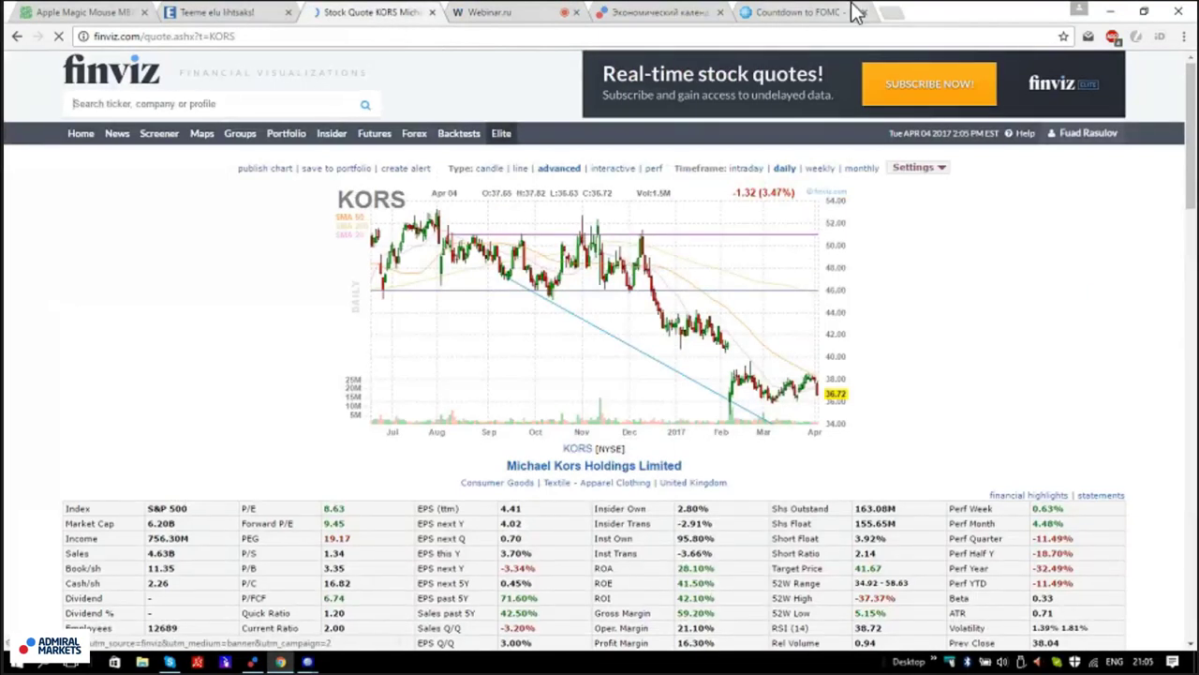
left_click(890, 13)
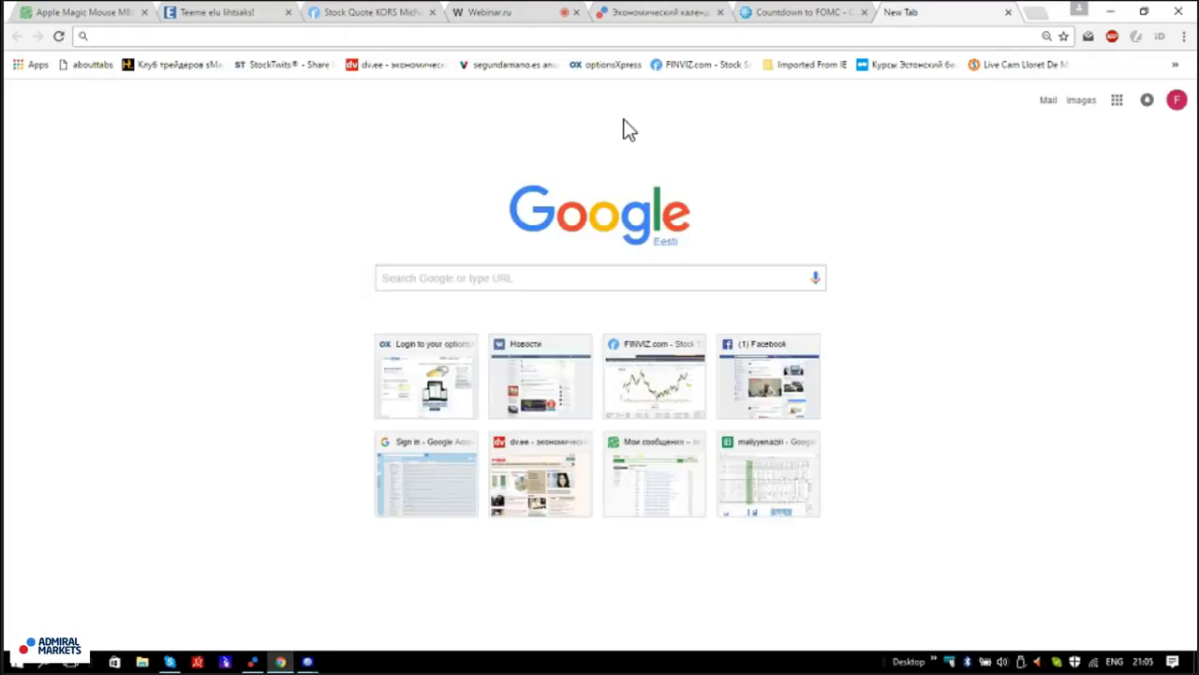
left_click(687, 66)
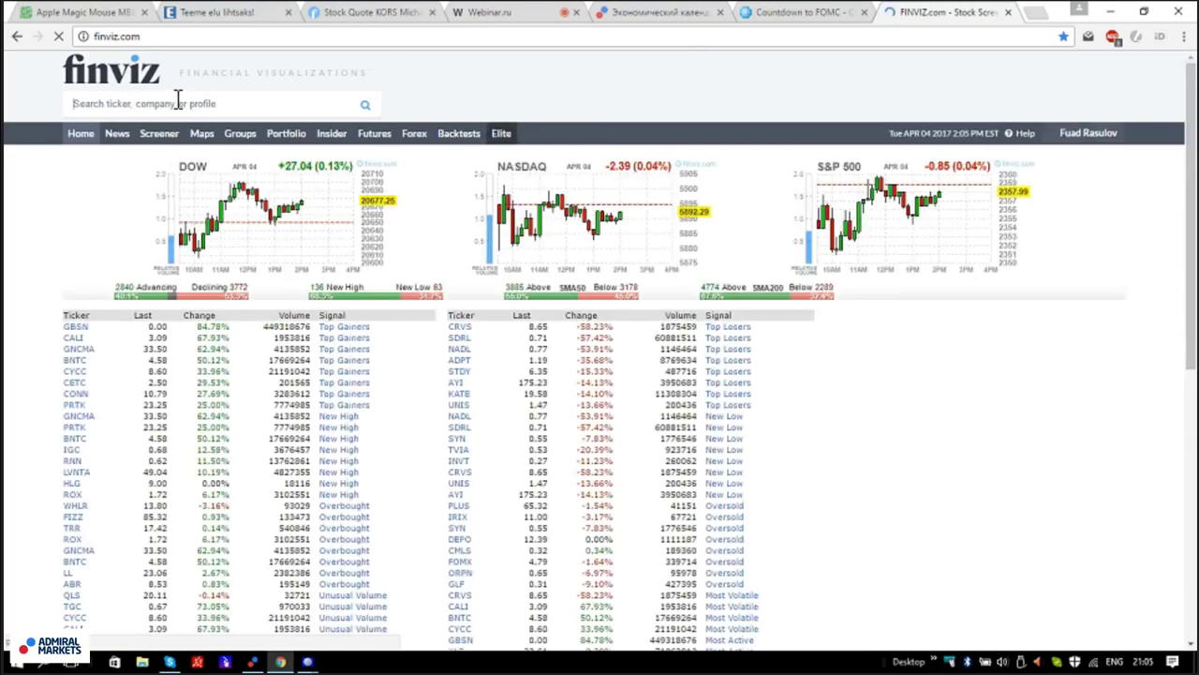
Find the TSLA stock quote page, view it enlarged, and check the webinar room before returning to the quote
left_click(178, 100)
type("tsla")
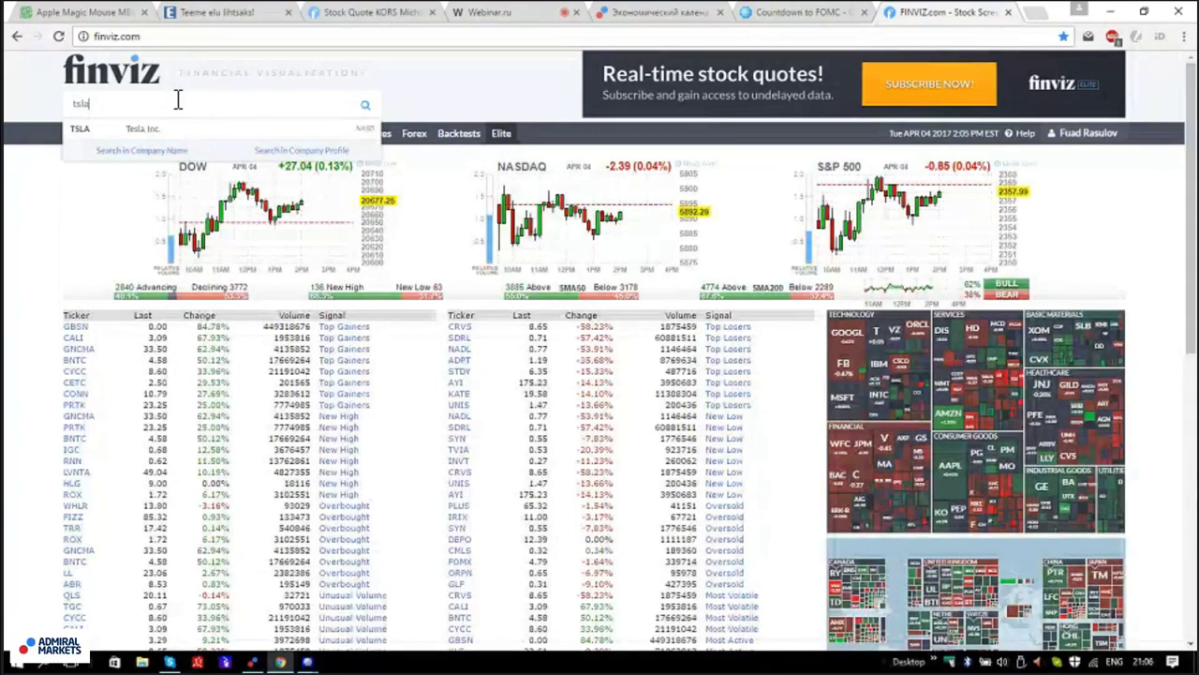
key("Return")
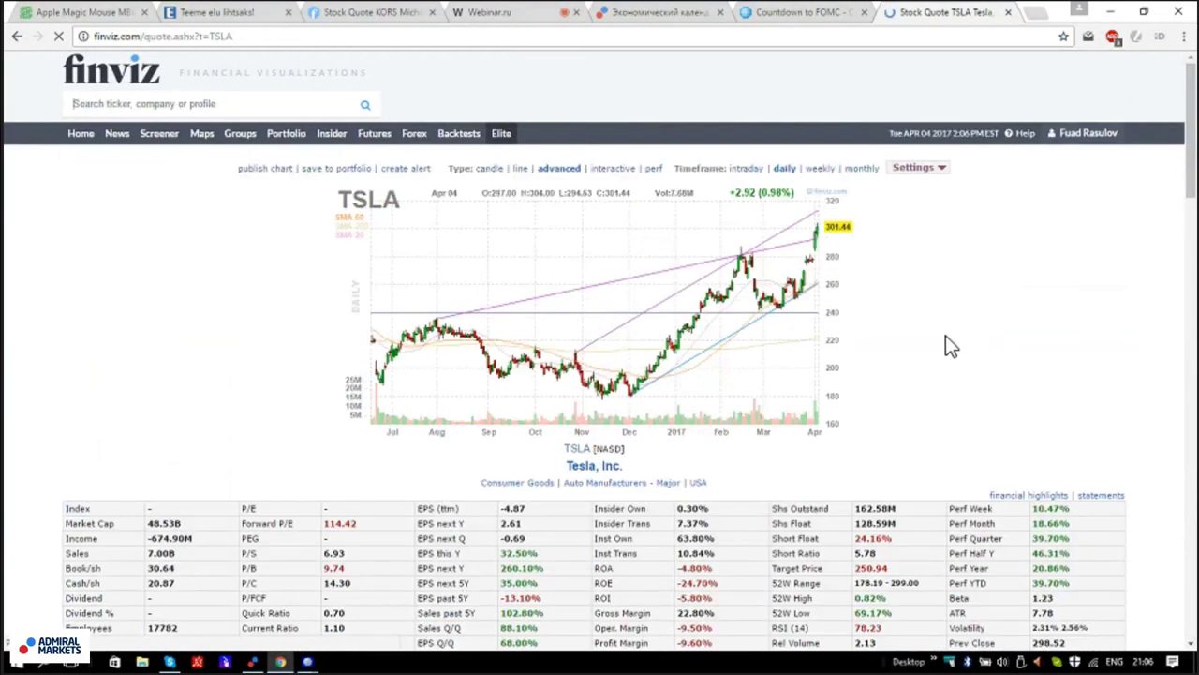
scroll(933, 332, "down", 1)
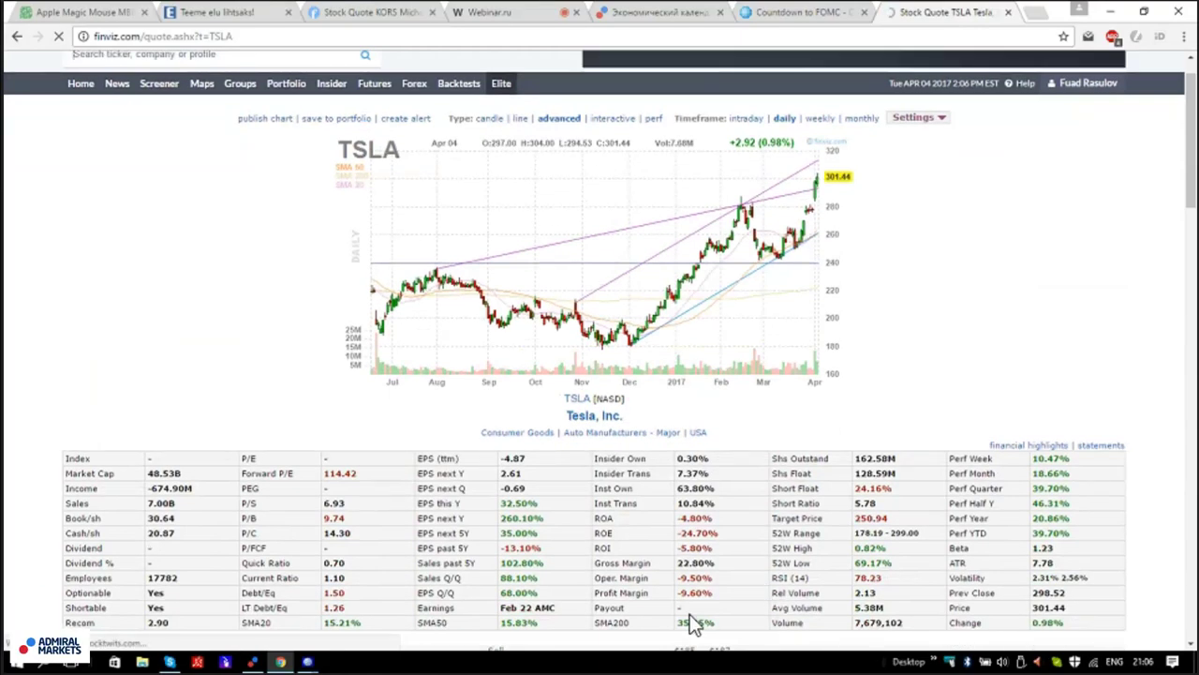
key("ctrl+plus")
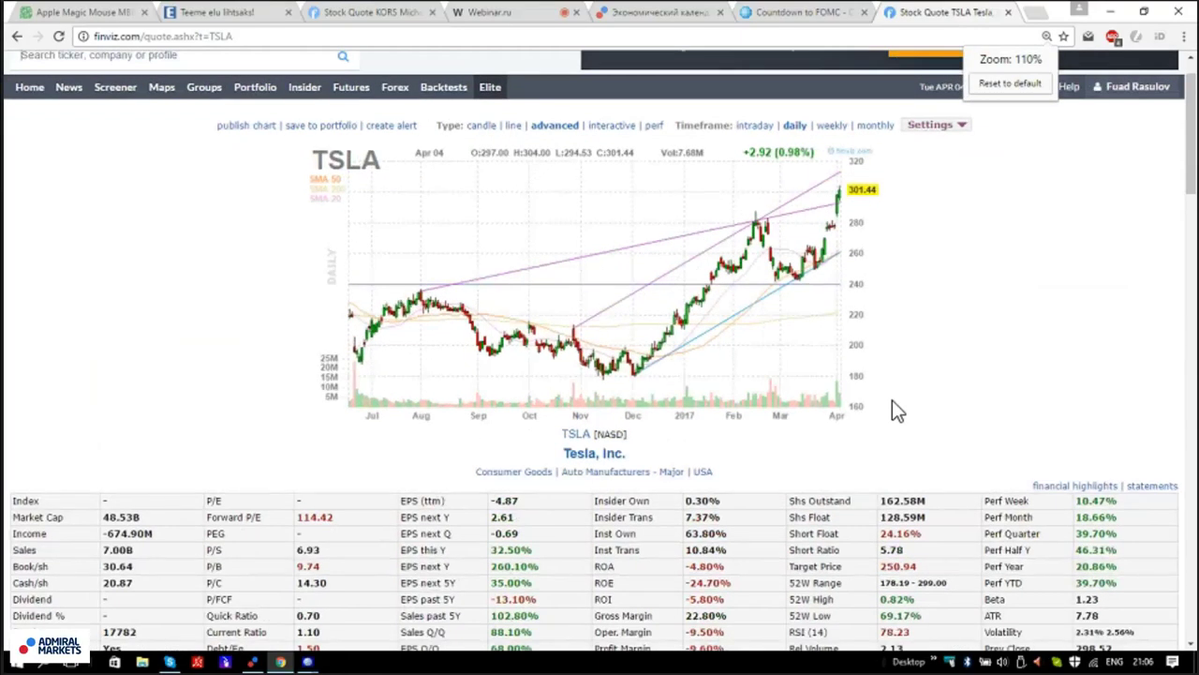
key("ctrl+plus")
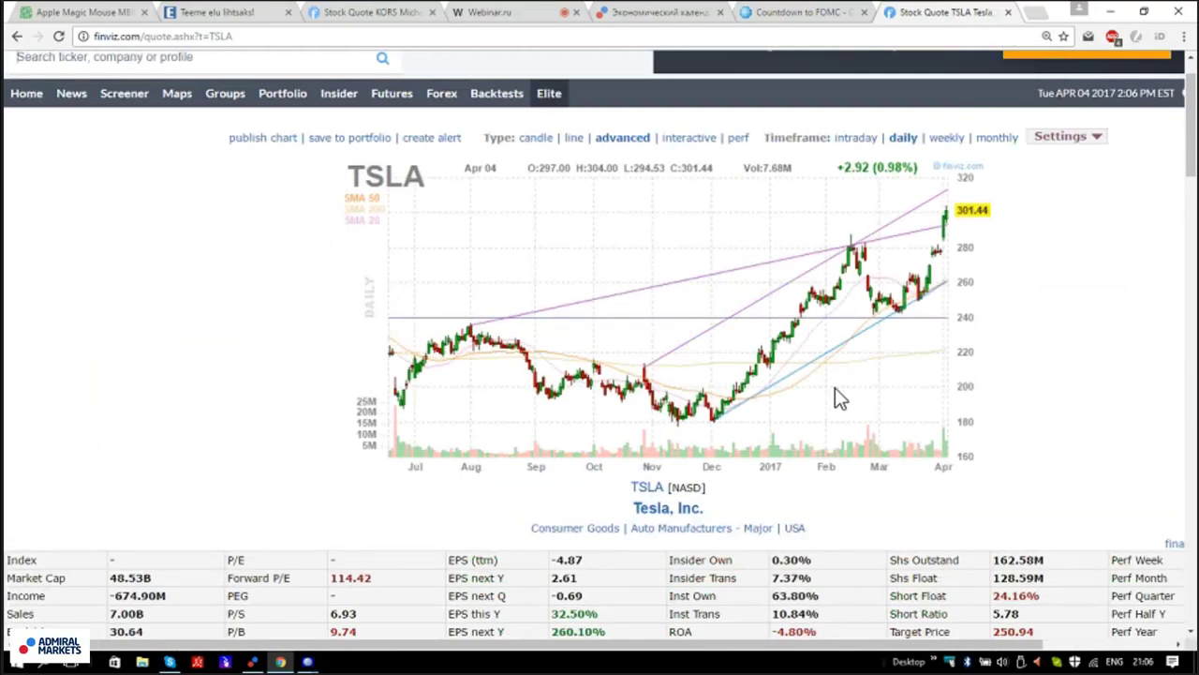
scroll(837, 392, "down", 1)
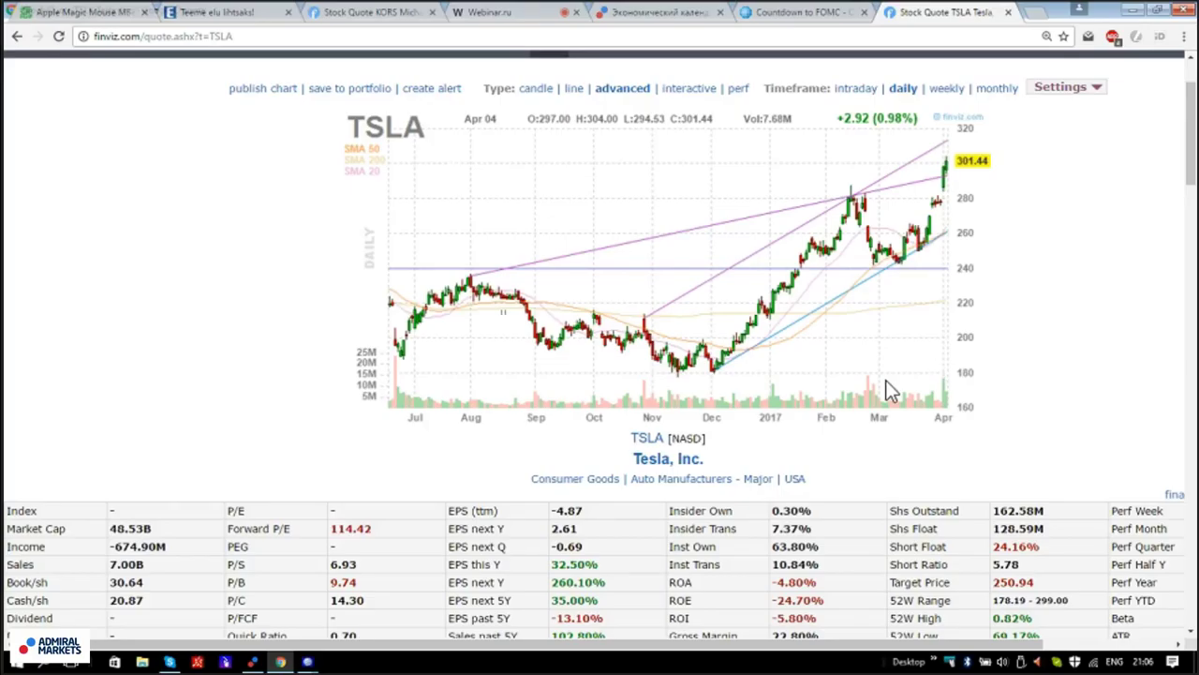
left_click(476, 13)
left_click(942, 12)
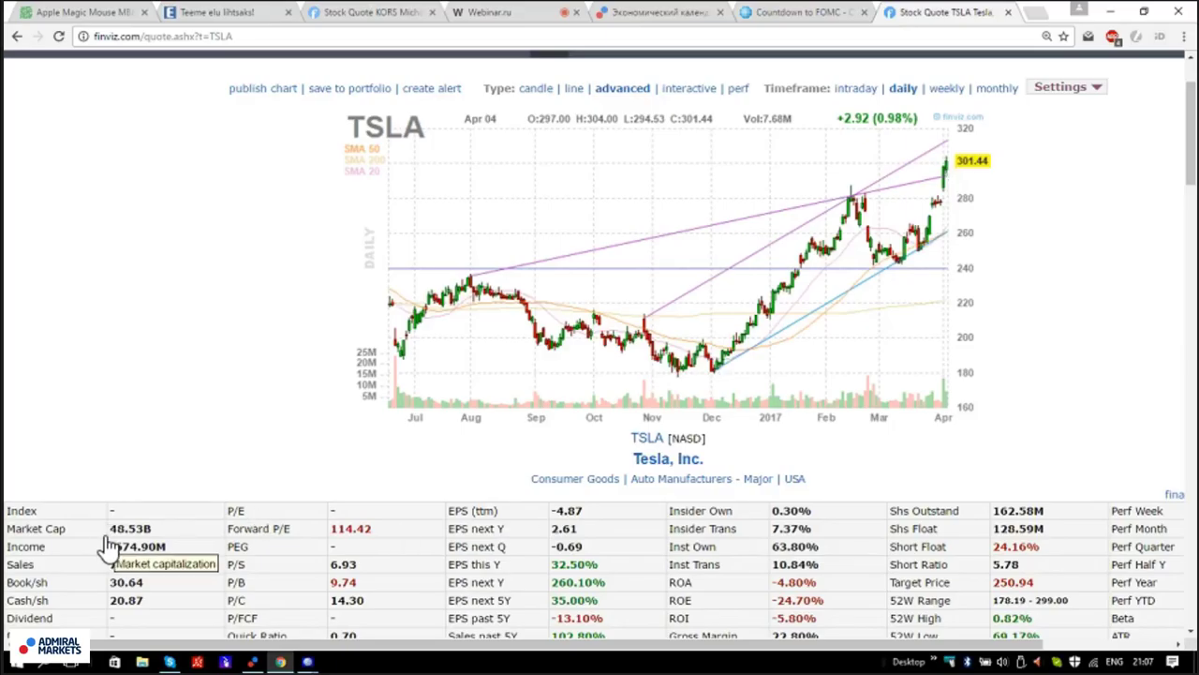
Search for the ticker F and view the Ford Motor Company quote page down to its fundamentals table
scroll(120, 226, "up", 3)
left_click(147, 122)
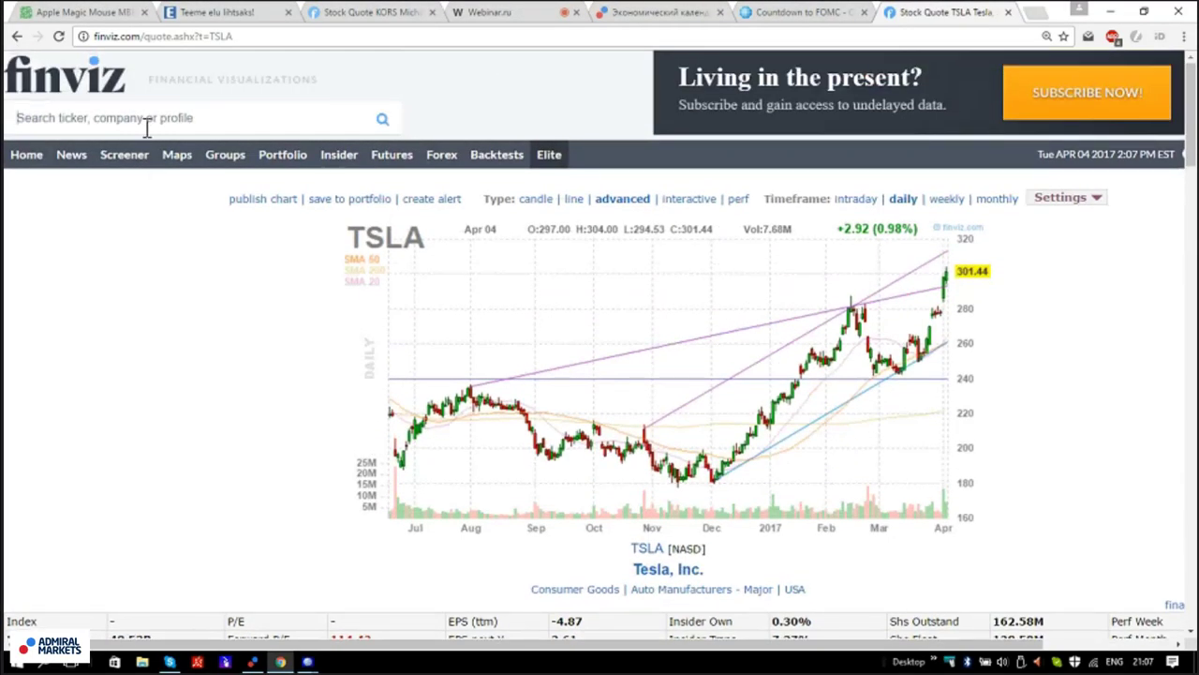
type("gf")
key("BackSpace")
key("BackSpace")
type("f")
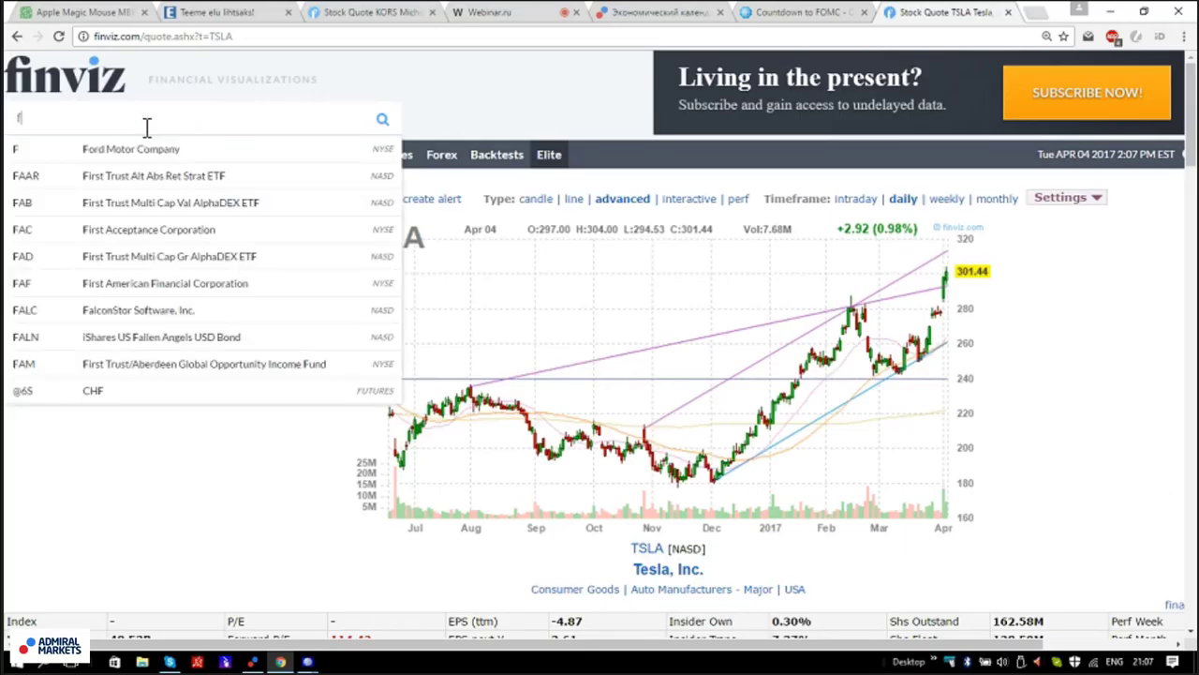
key("Down")
key("Return")
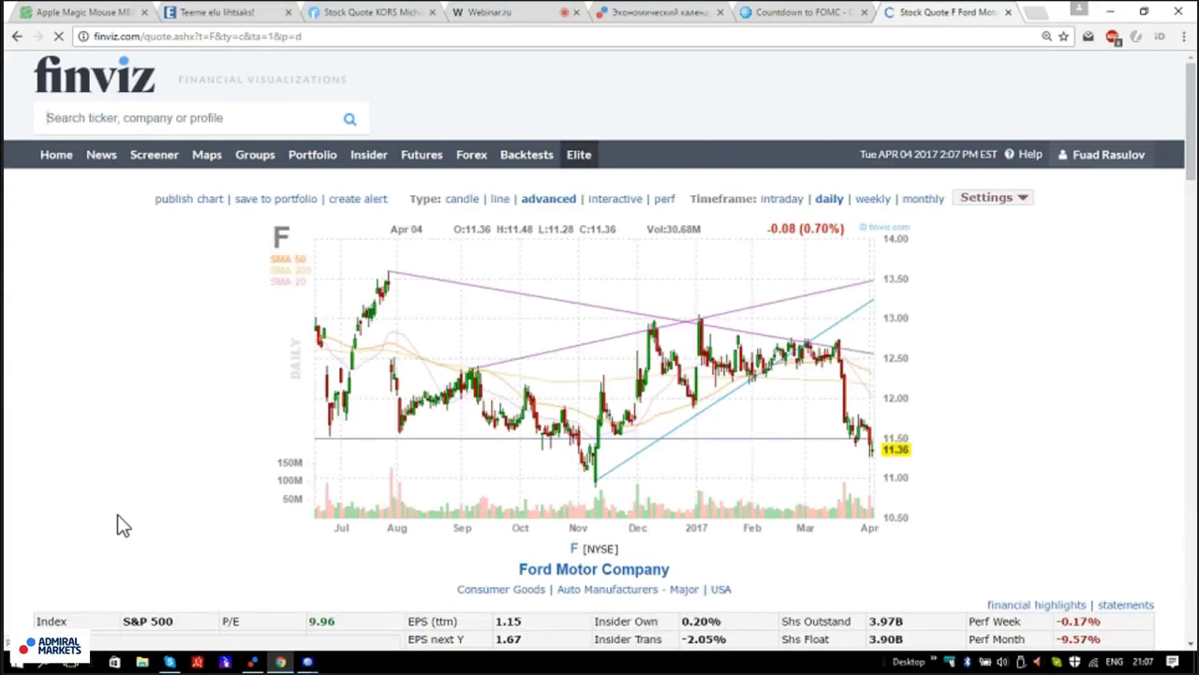
scroll(122, 524, "down", 1)
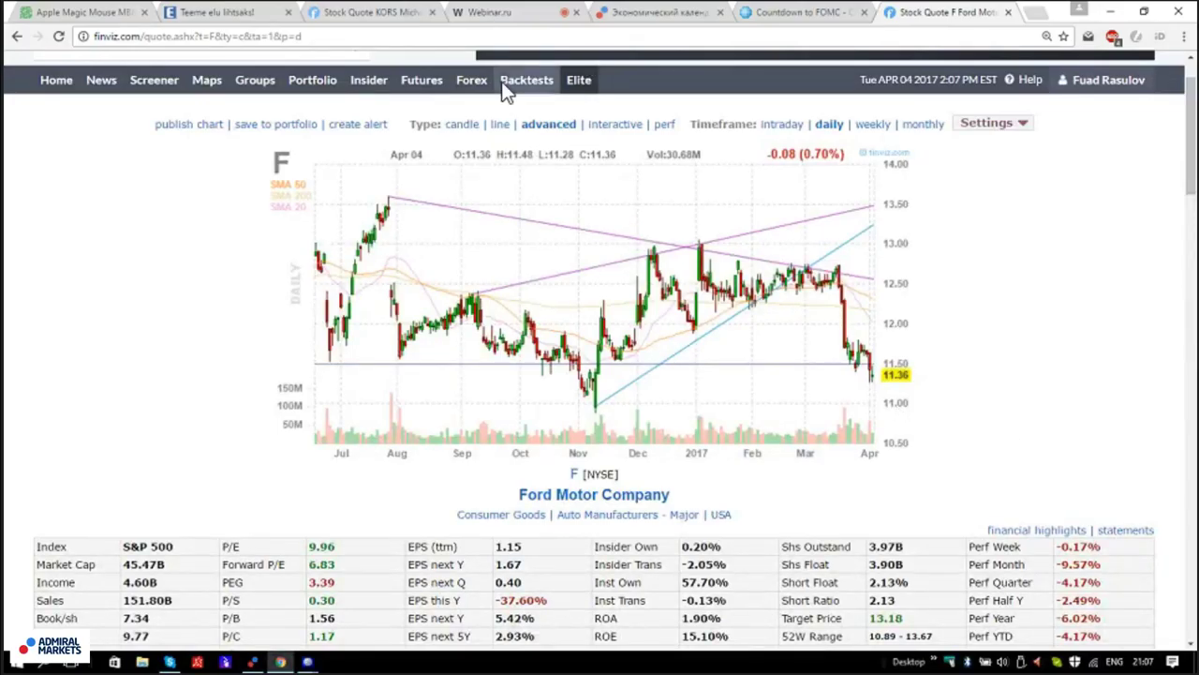
Switch to the MetaTrader charts and view the #NFLX and #BMW daily charts
left_click(480, 12)
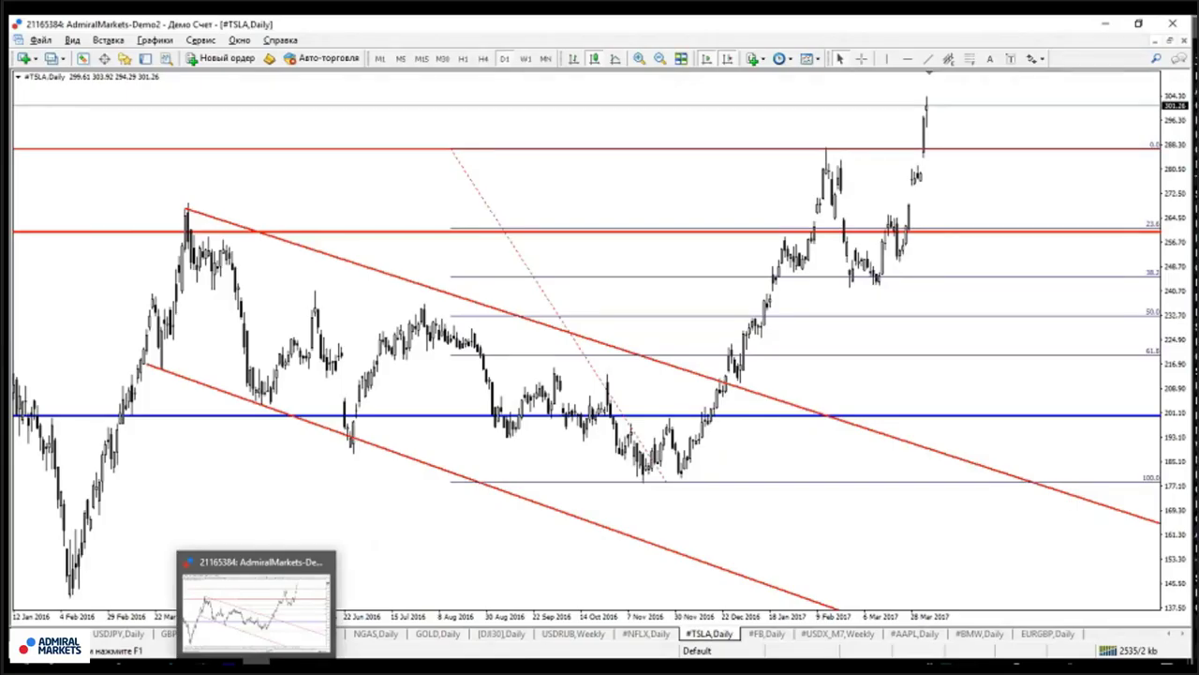
left_click(253, 664)
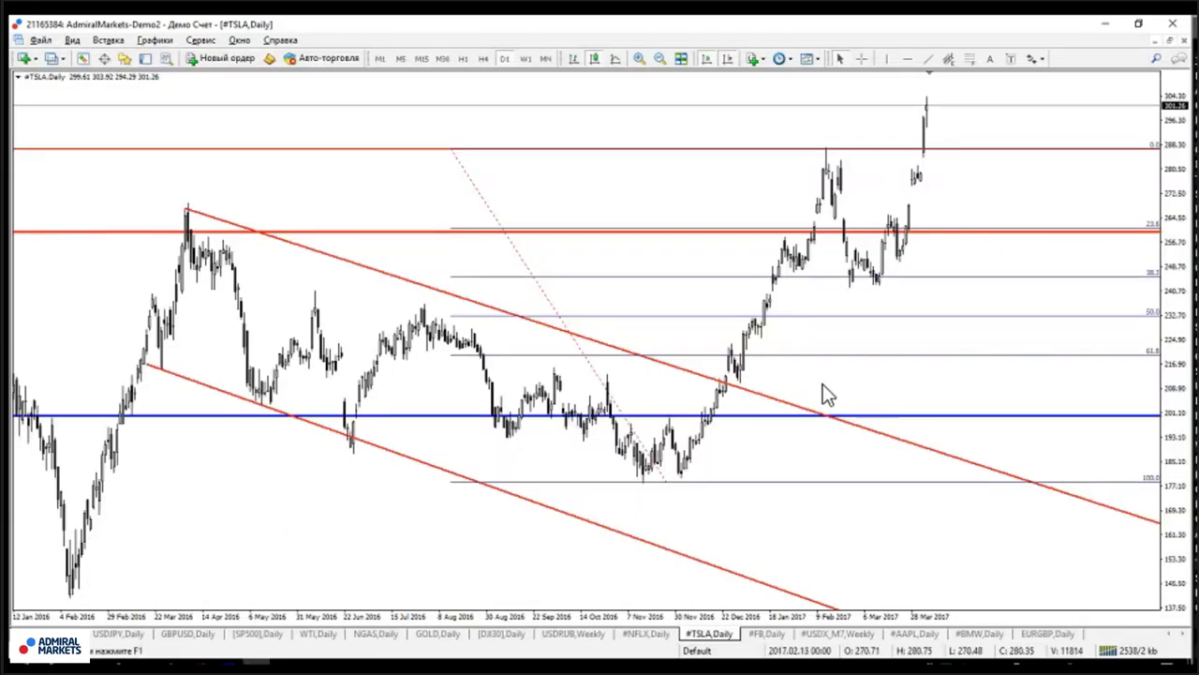
left_click(646, 634)
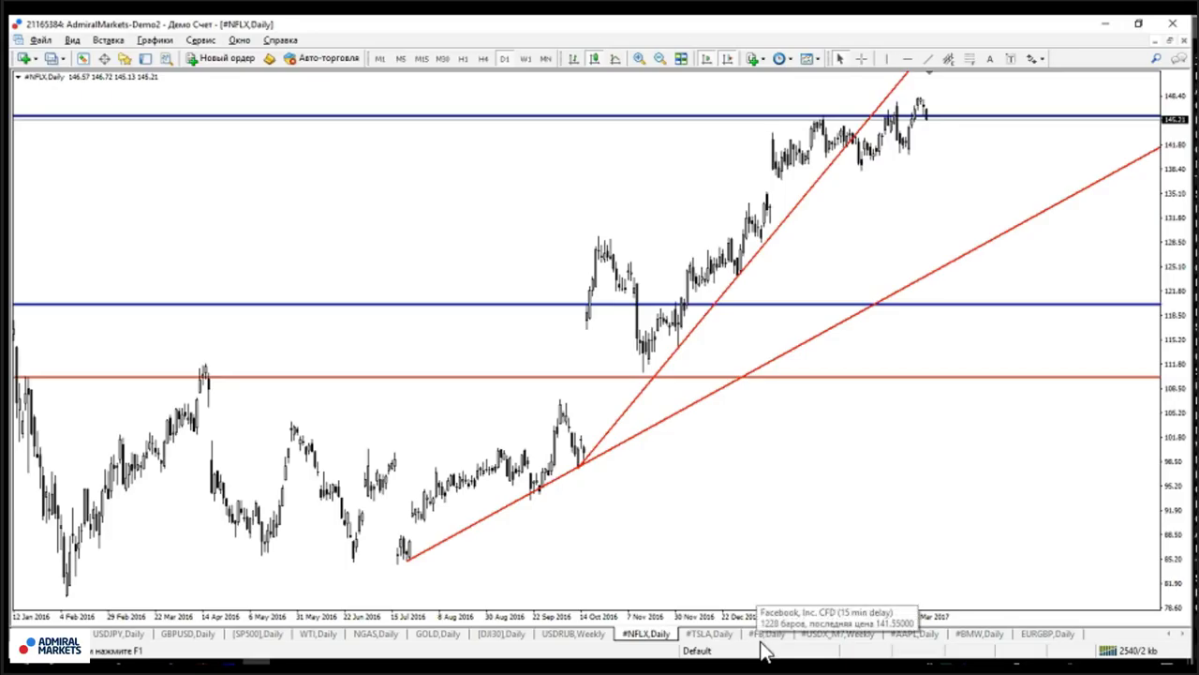
left_click(977, 637)
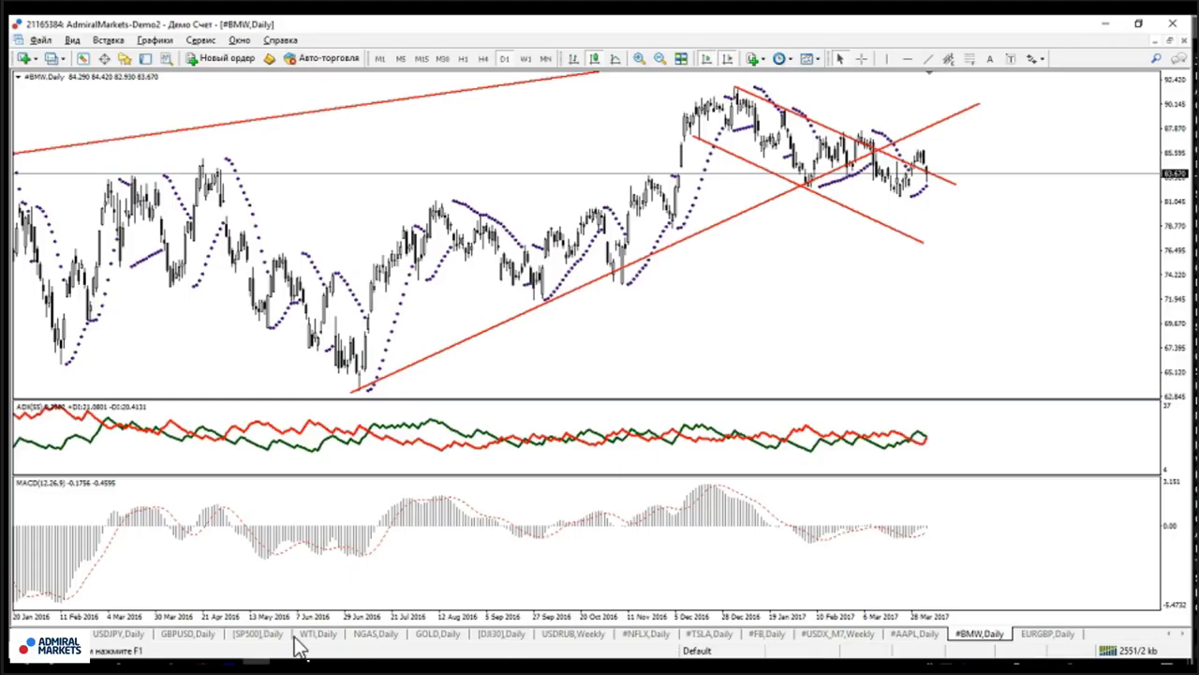
Open the #FB daily chart, checking the webinar chat before and after viewing it
key("alt+Tab")
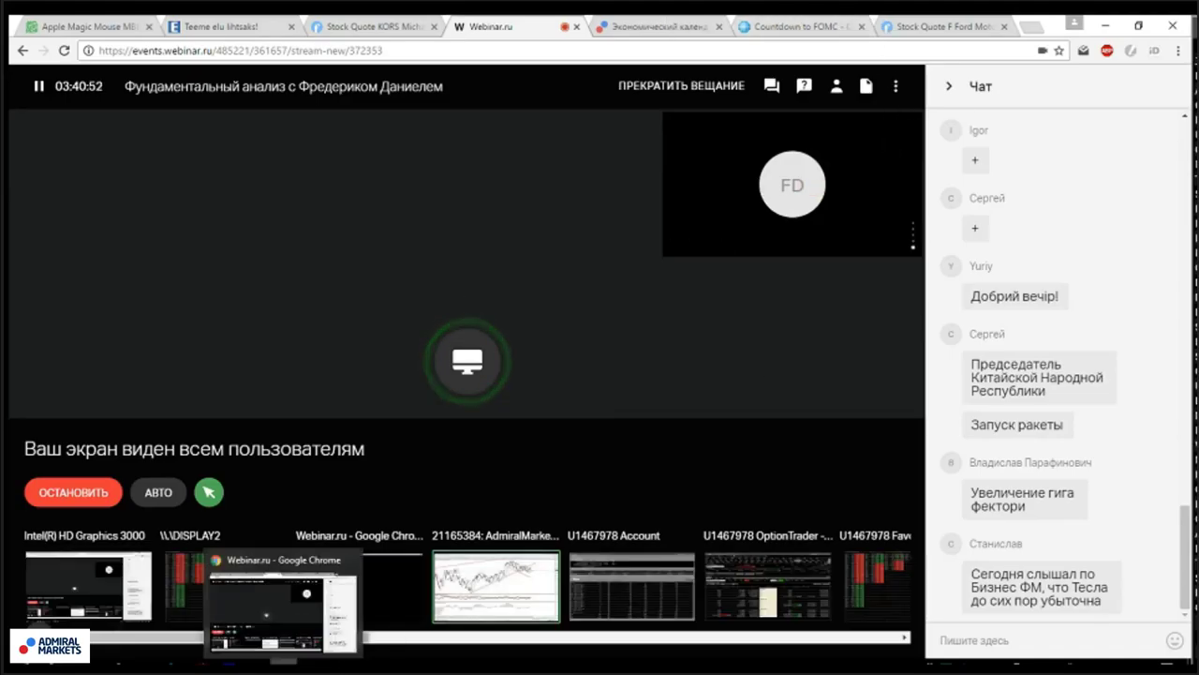
left_click(270, 667)
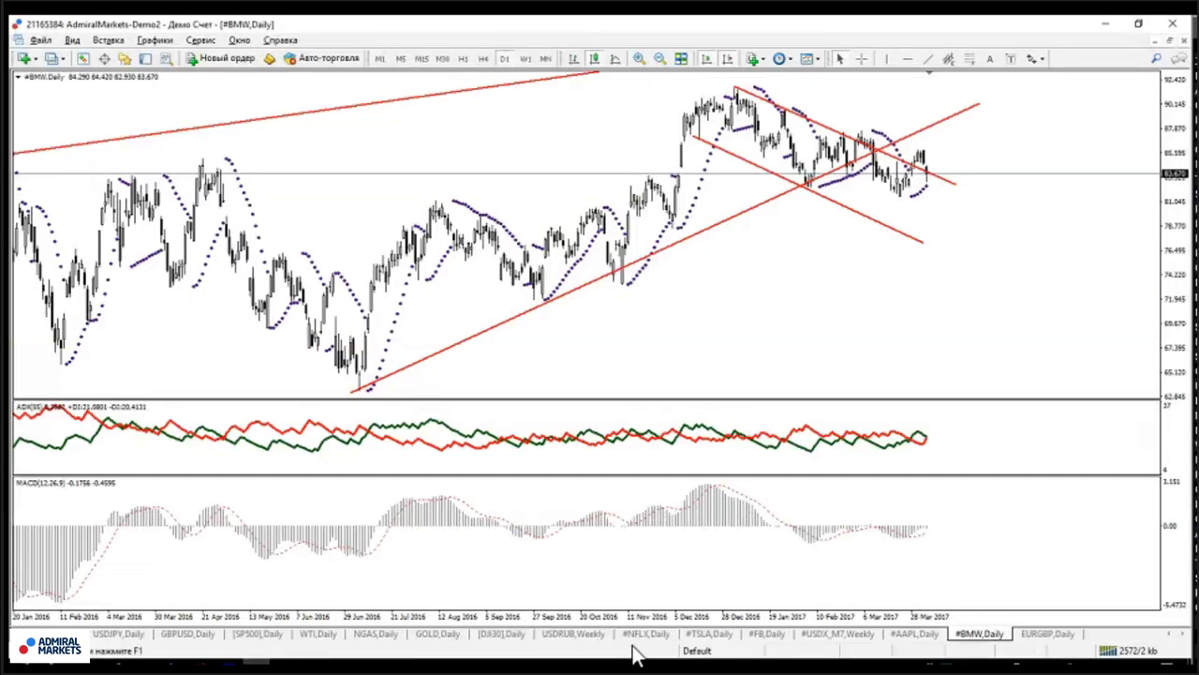
left_click(772, 635)
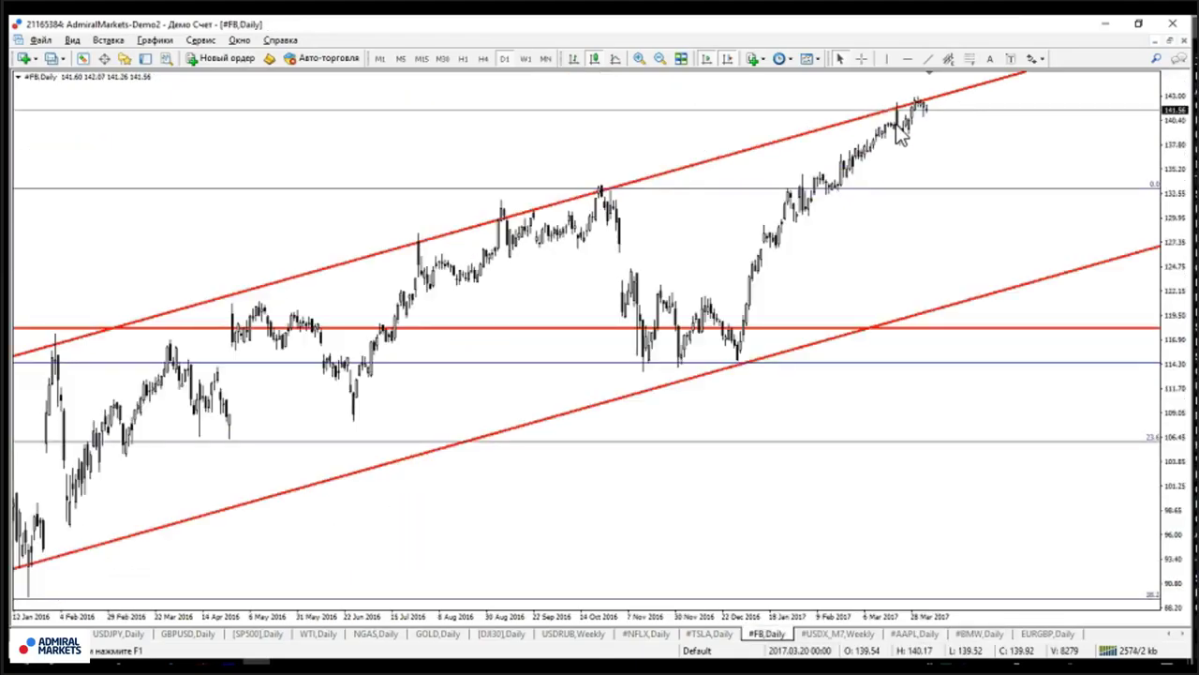
left_click(281, 663)
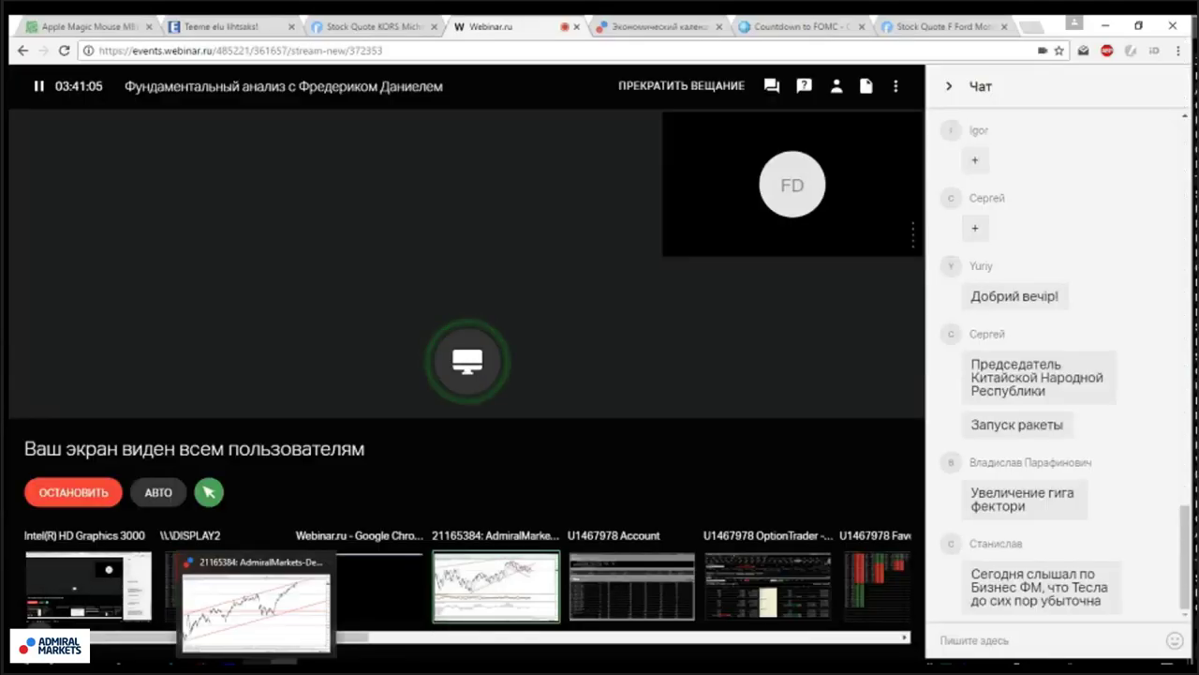
left_click(253, 661)
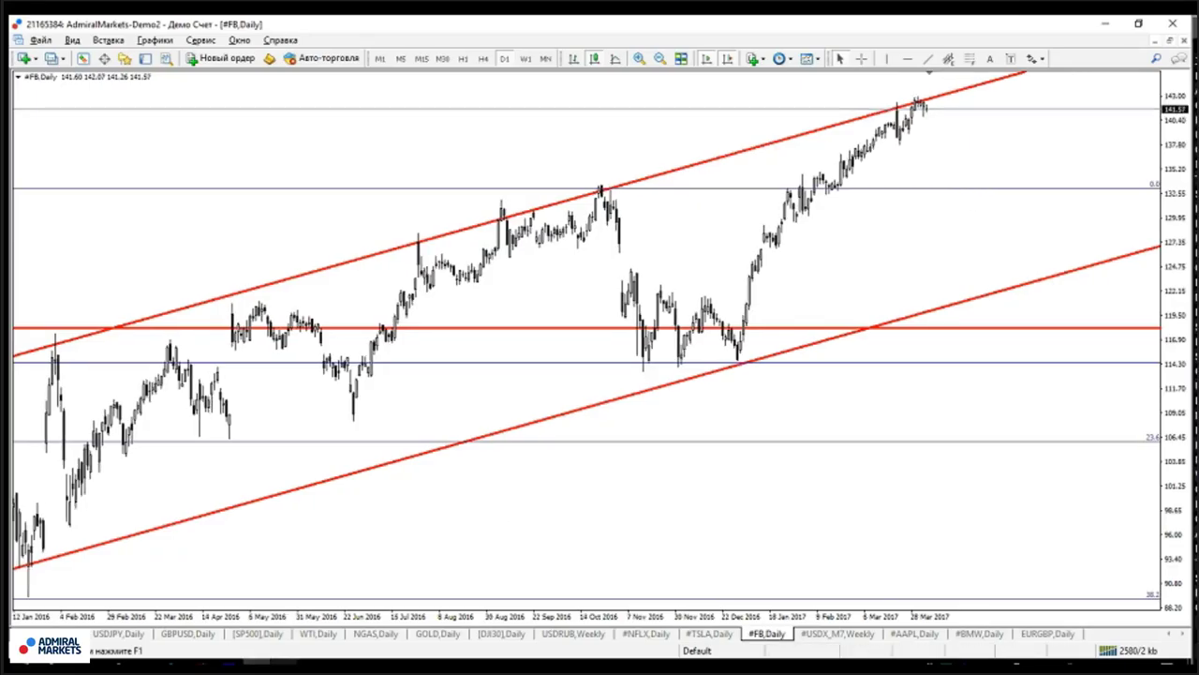
Switch back to Finviz in the browser and look up the Facebook, Inc. quote page by the ticker FB
left_click(281, 662)
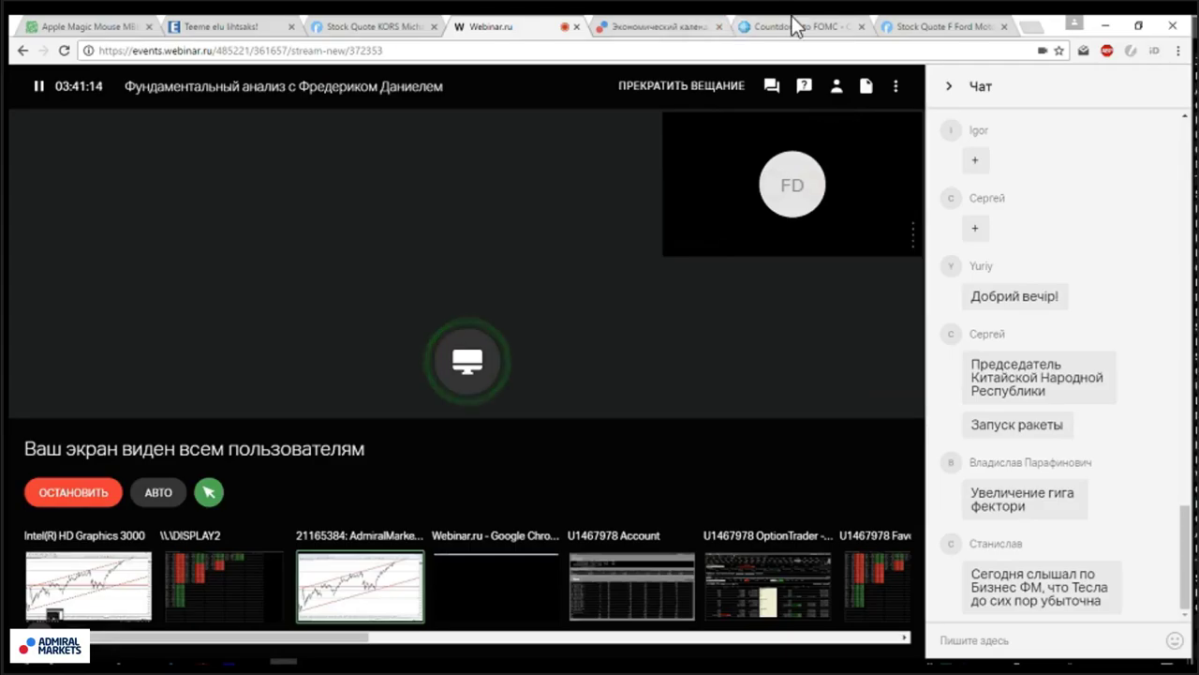
left_click(937, 26)
scroll(119, 89, "up", 1)
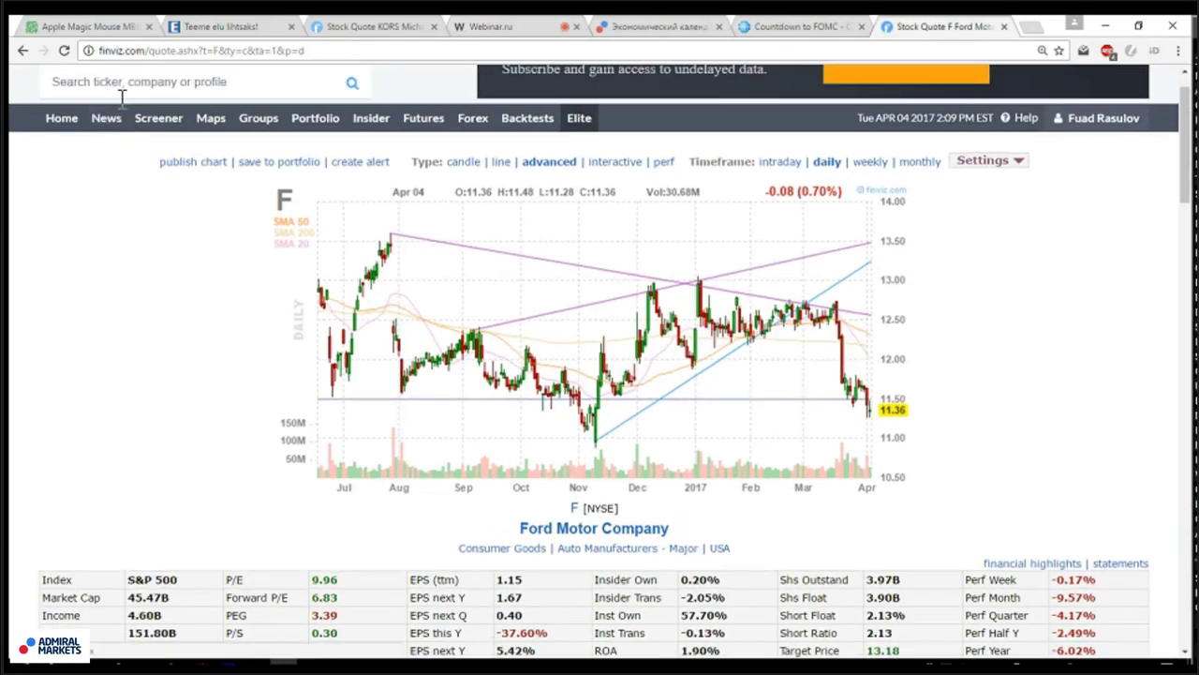
left_click(118, 81)
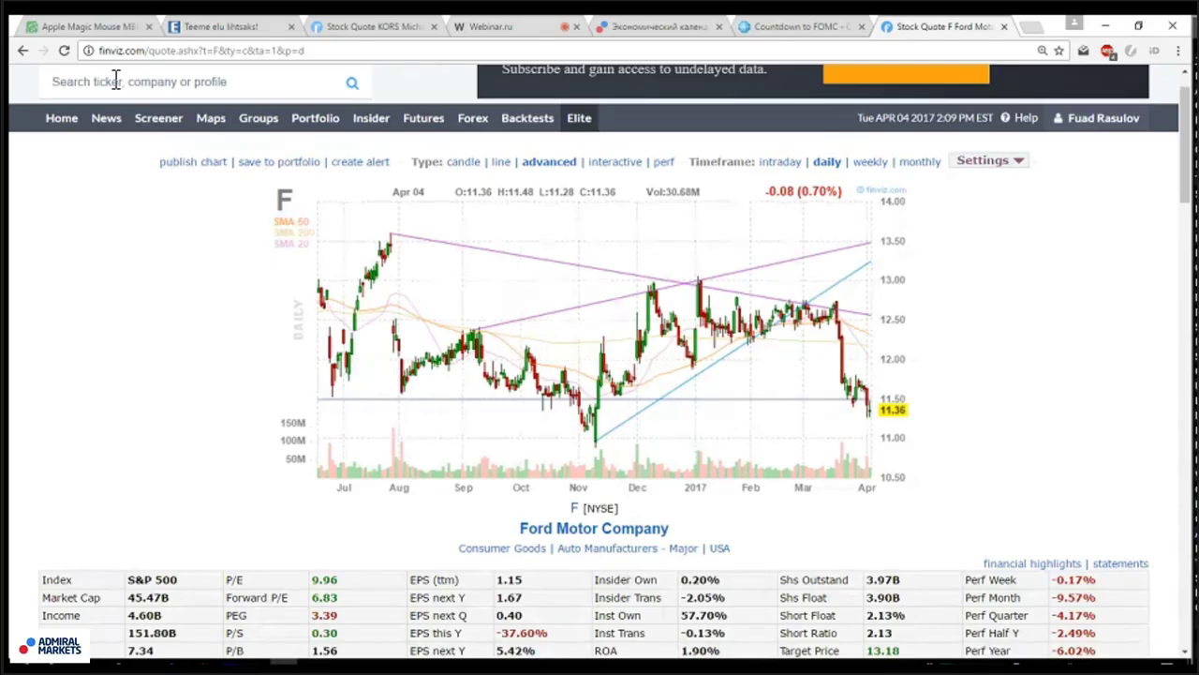
type("b")
key("BackSpace")
type("fb")
key("Return")
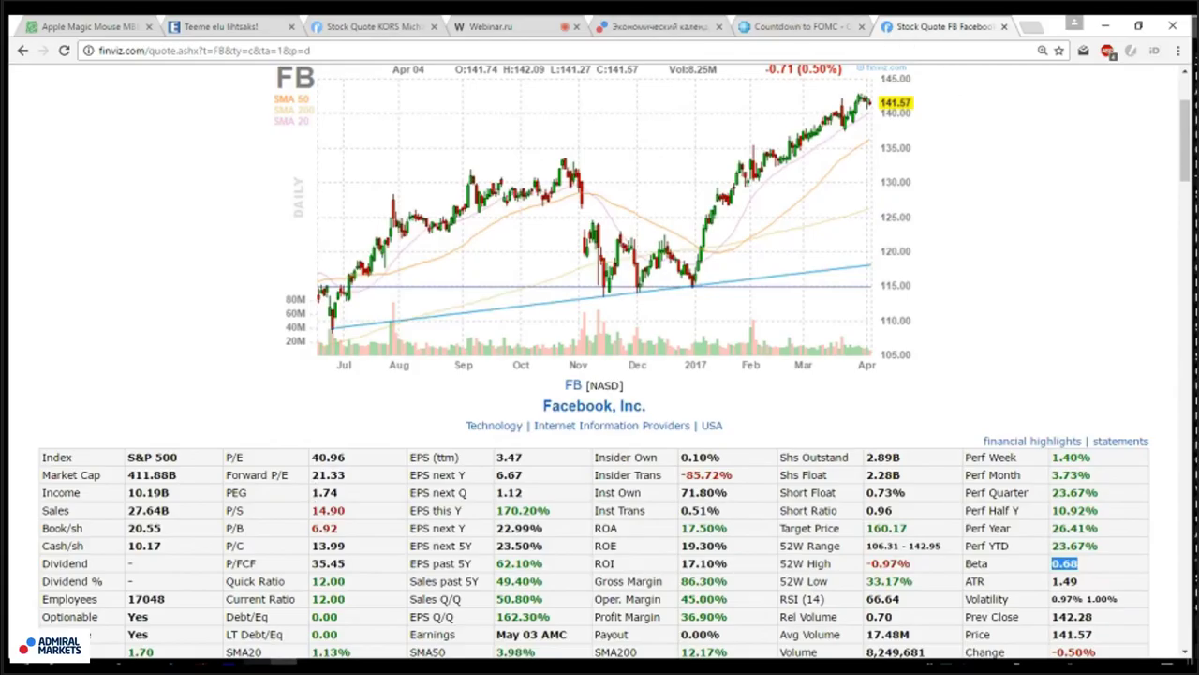
Return to MetaTrader, view the [SP500] daily chart, and open the WTI daily chart
left_click(255, 662)
left_click(246, 635)
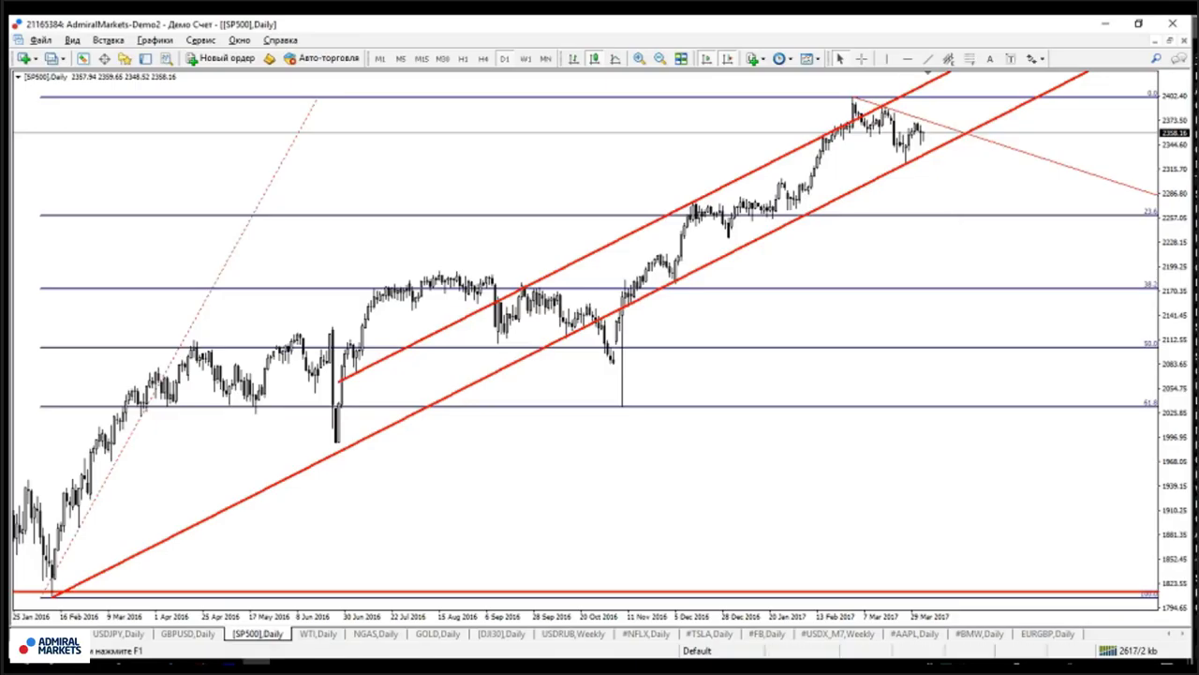
left_click(327, 636)
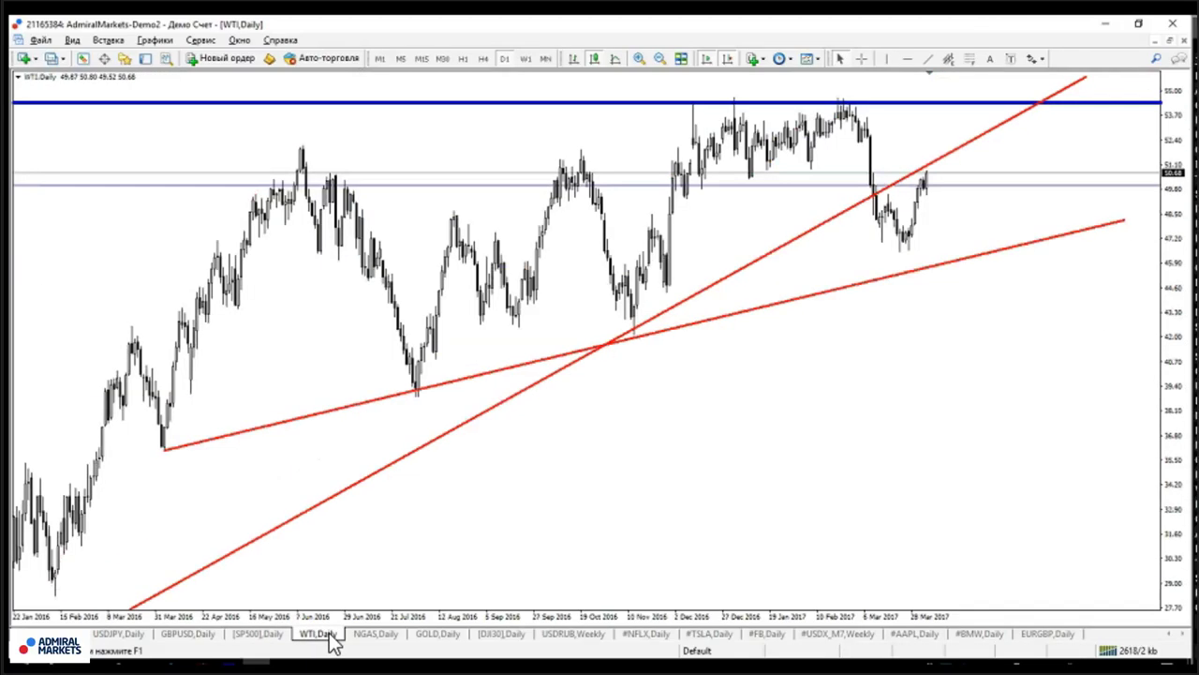
Delete both rising red trendlines from the WTI daily chart
double_click(800, 297)
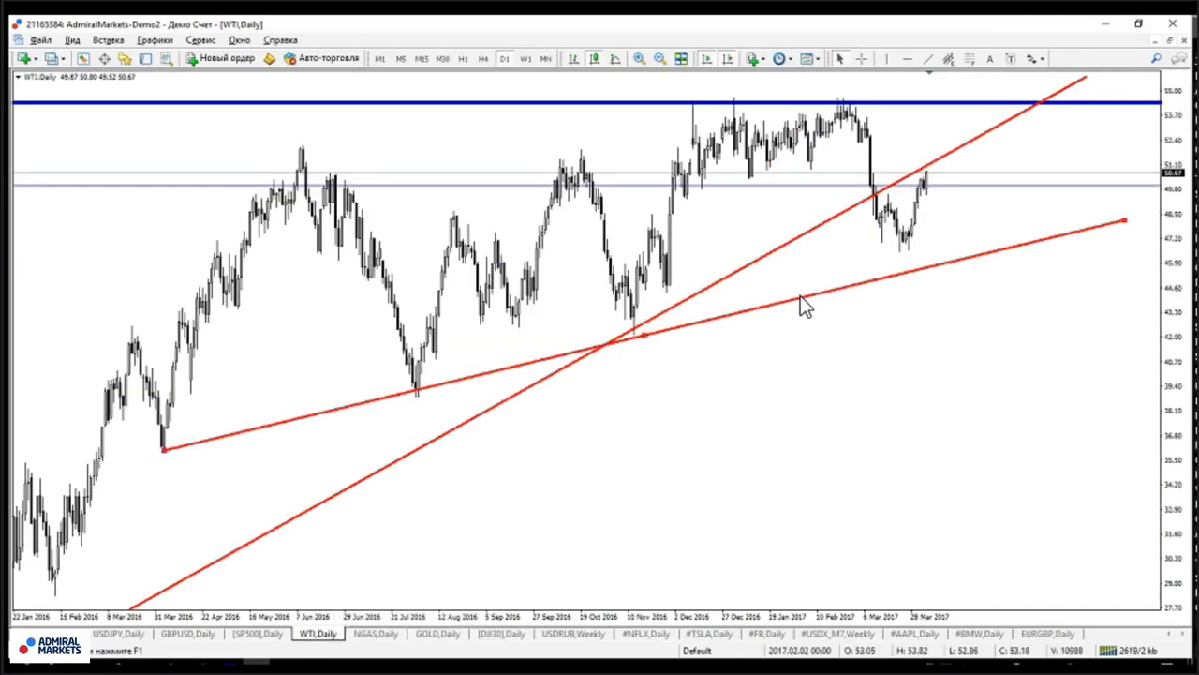
key("Delete")
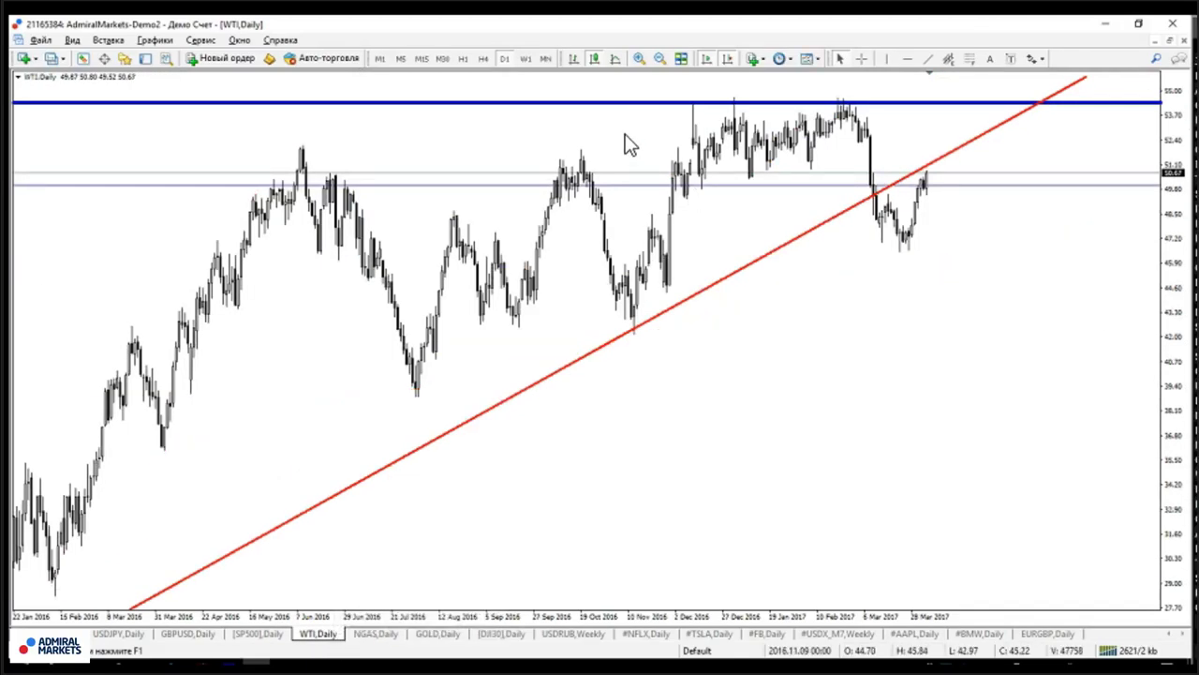
key("minus")
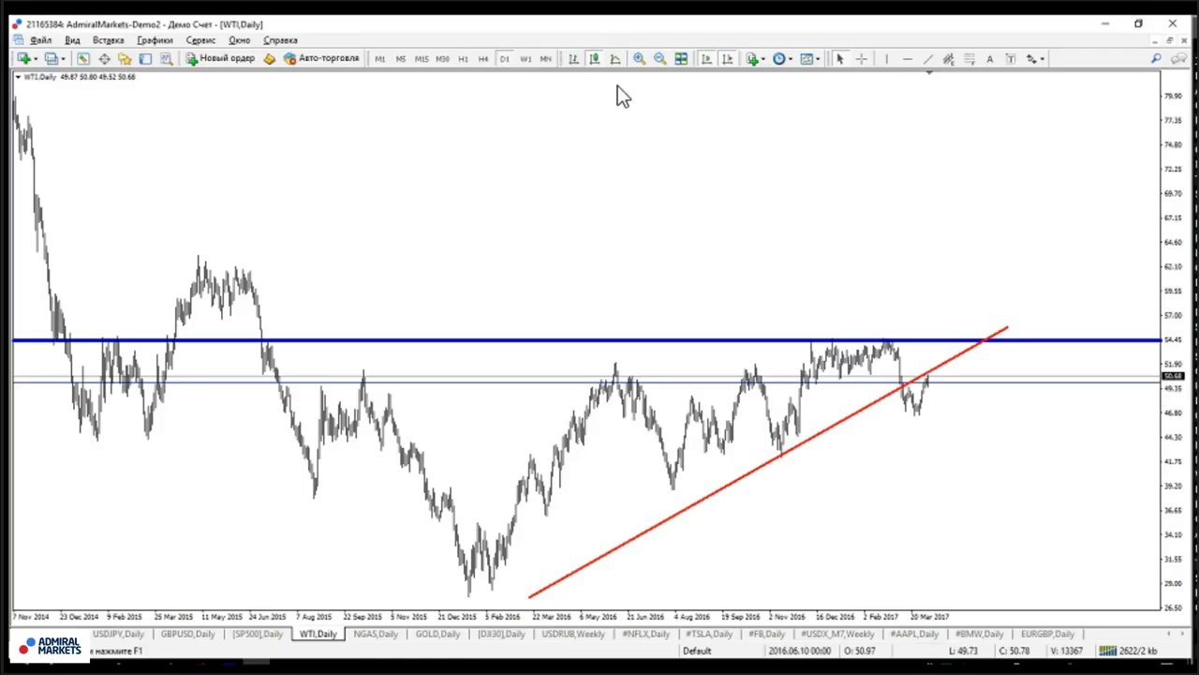
left_click(635, 62)
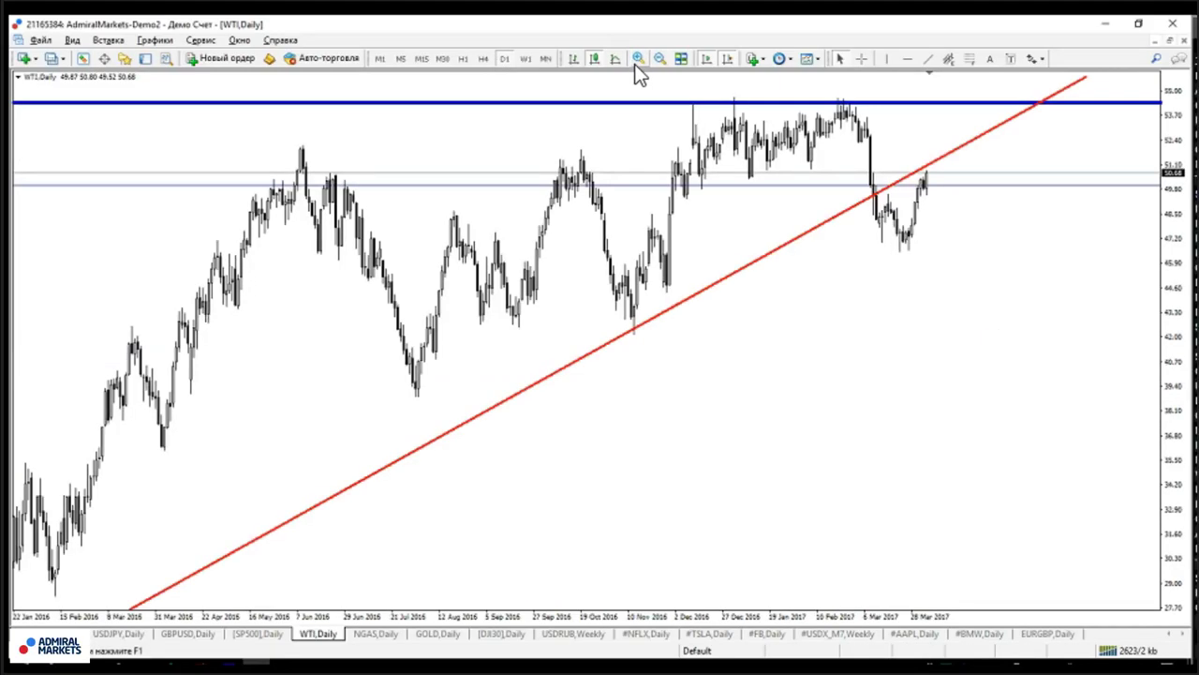
scroll(539, 417, "up", 5)
left_click_drag(546, 423, 316, 594)
double_click(209, 572)
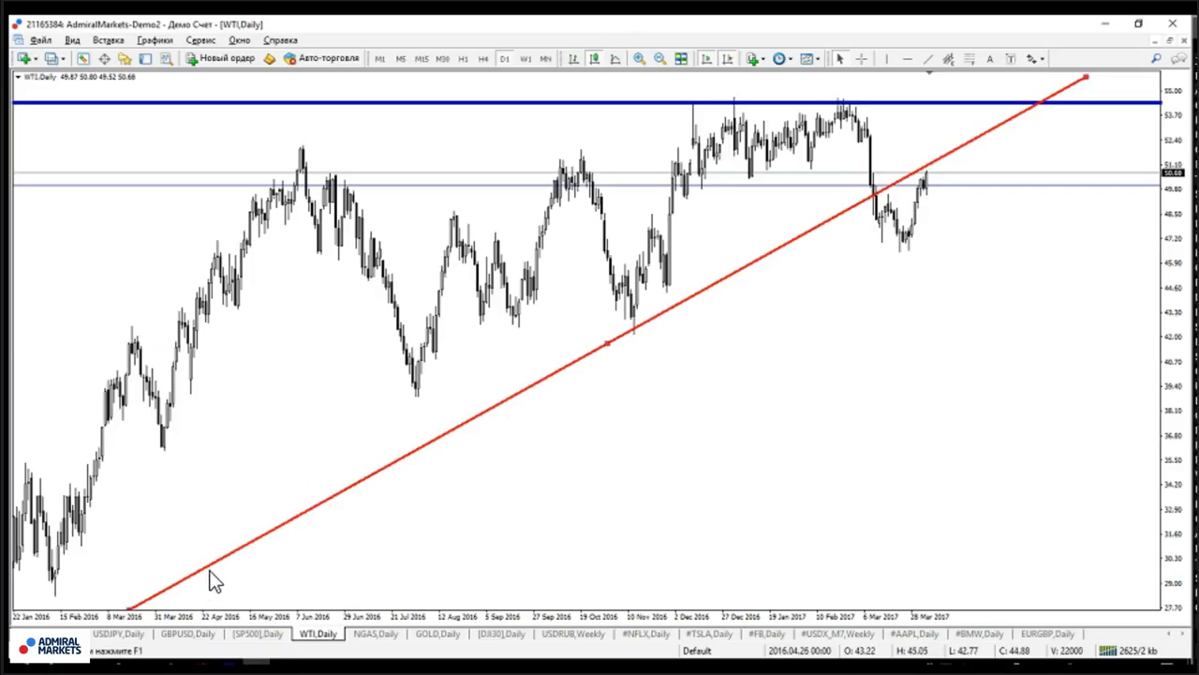
key("Delete")
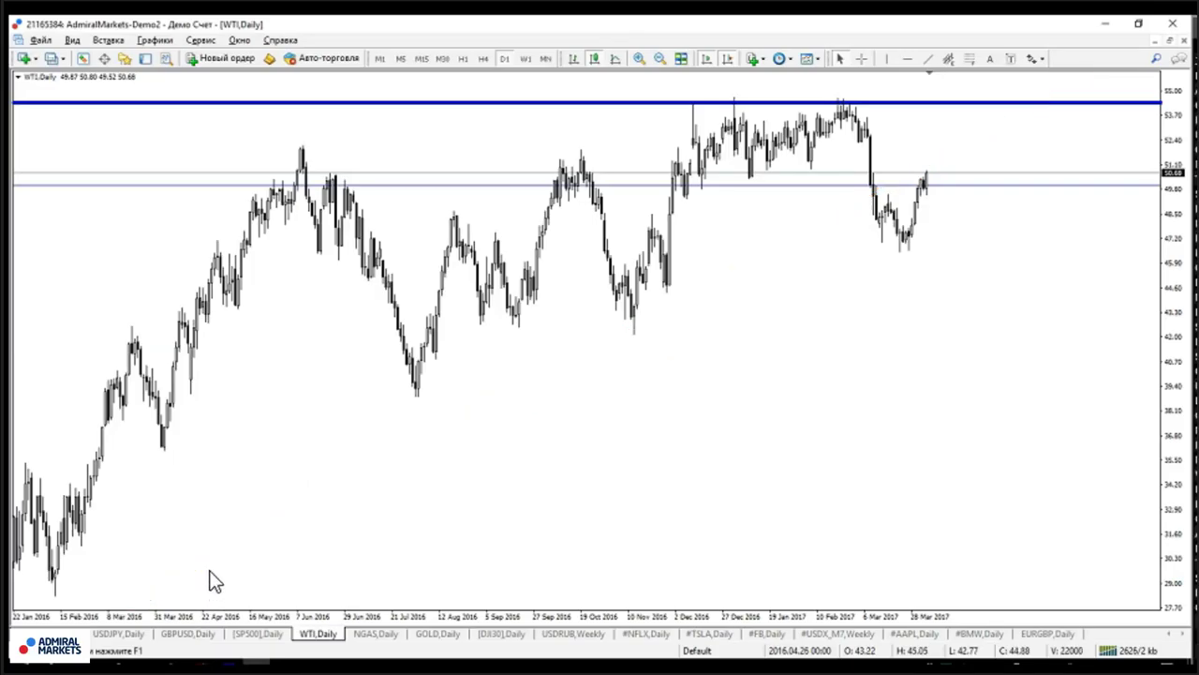
Draw a rising red trendline from the February 2016 low along the WTI daily lows, and set its line width to the middle thickness
left_click(927, 59)
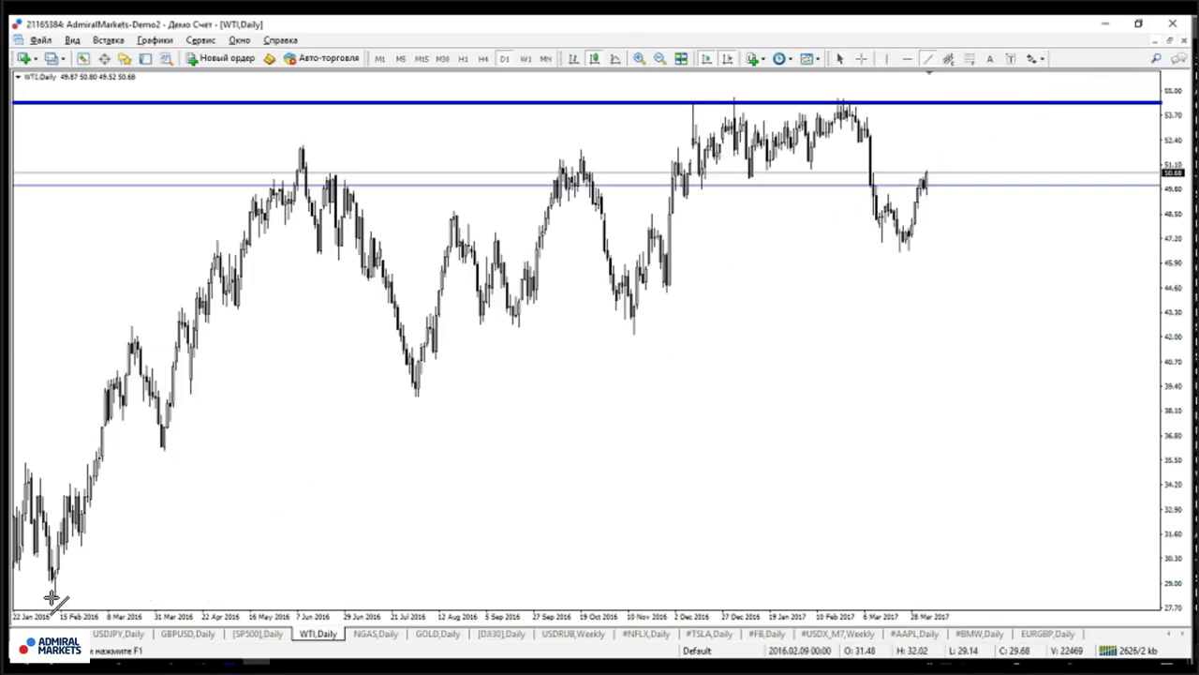
mouse_move(52, 598)
left_mouse_down()
mouse_move(567, 387)
mouse_move(664, 289)
mouse_move(712, 300)
mouse_move(704, 265)
mouse_move(721, 248)
left_mouse_up()
right_click(709, 253)
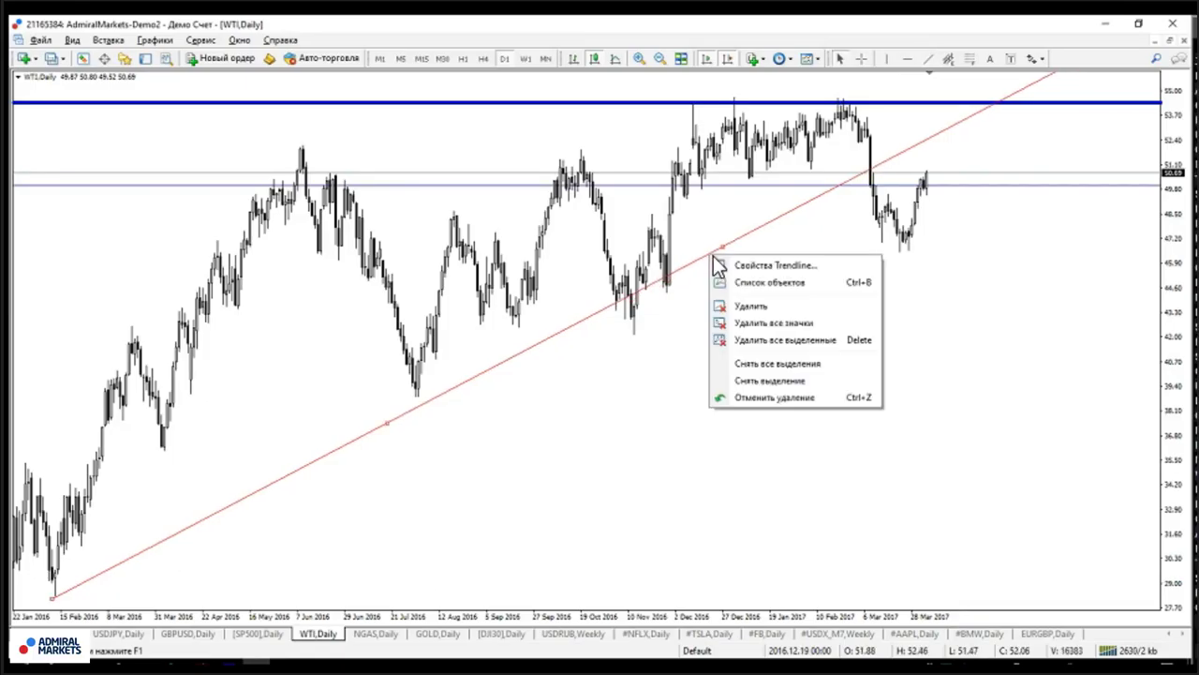
left_click(716, 265)
left_click(721, 354)
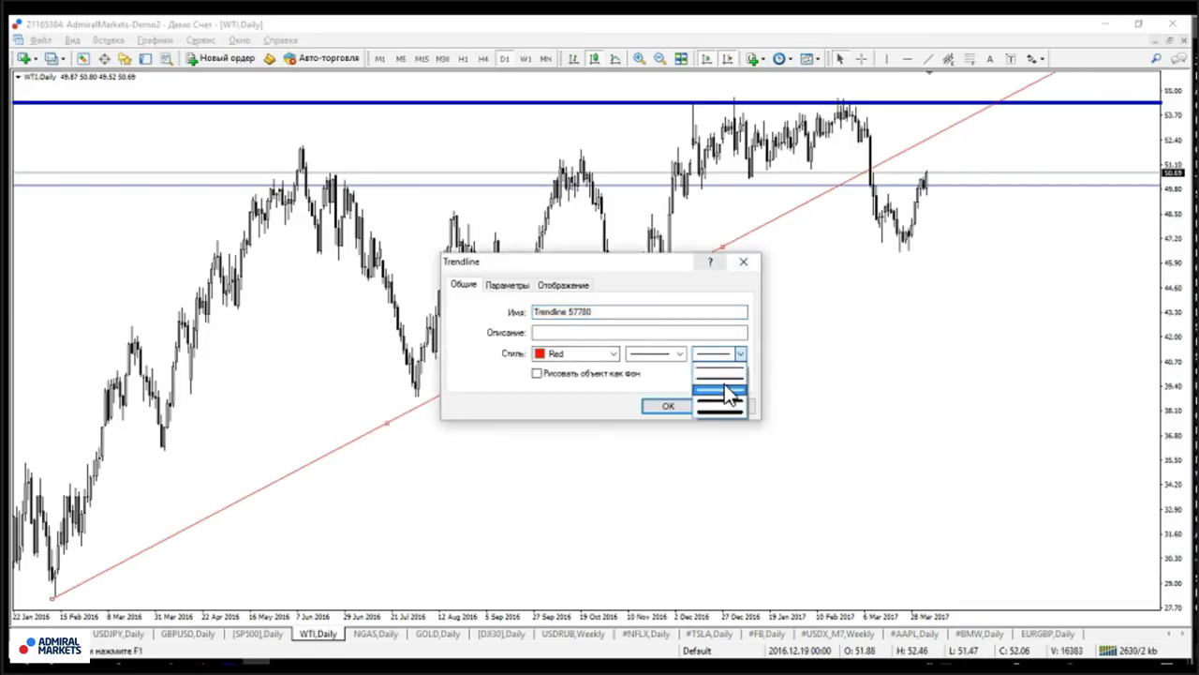
left_click(714, 408)
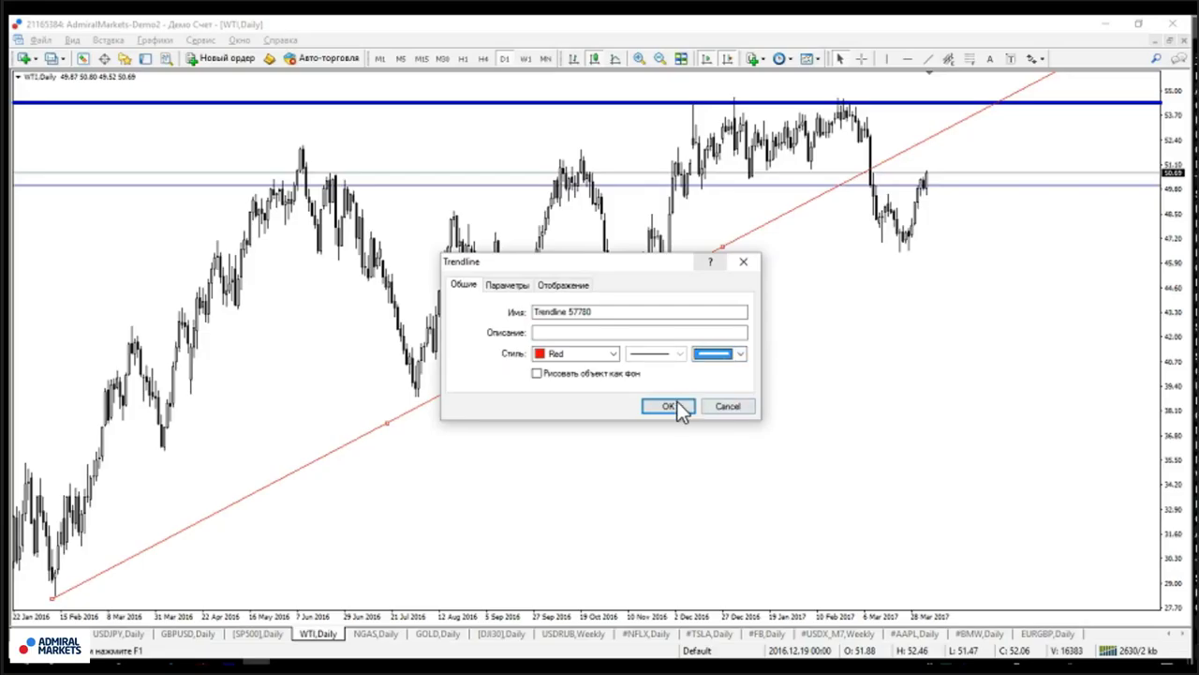
left_click(670, 408)
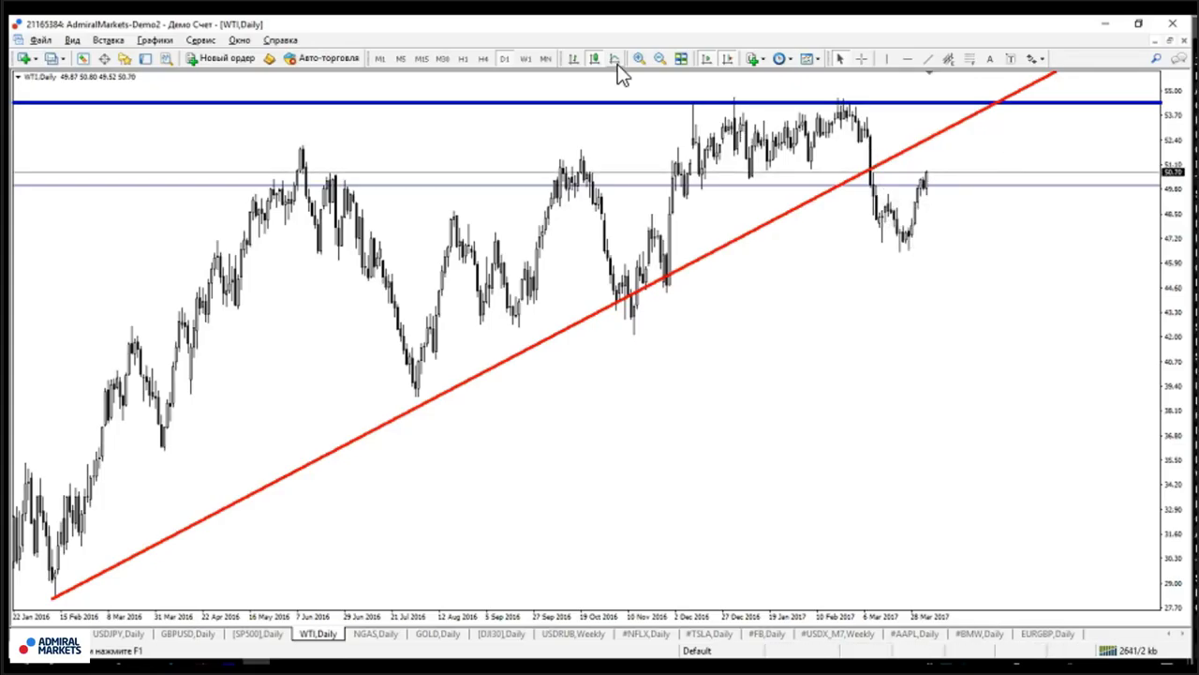
Try a second rising trendline from the December 2016 low under the early 2017 WTI lows, and delete it
left_click(927, 59)
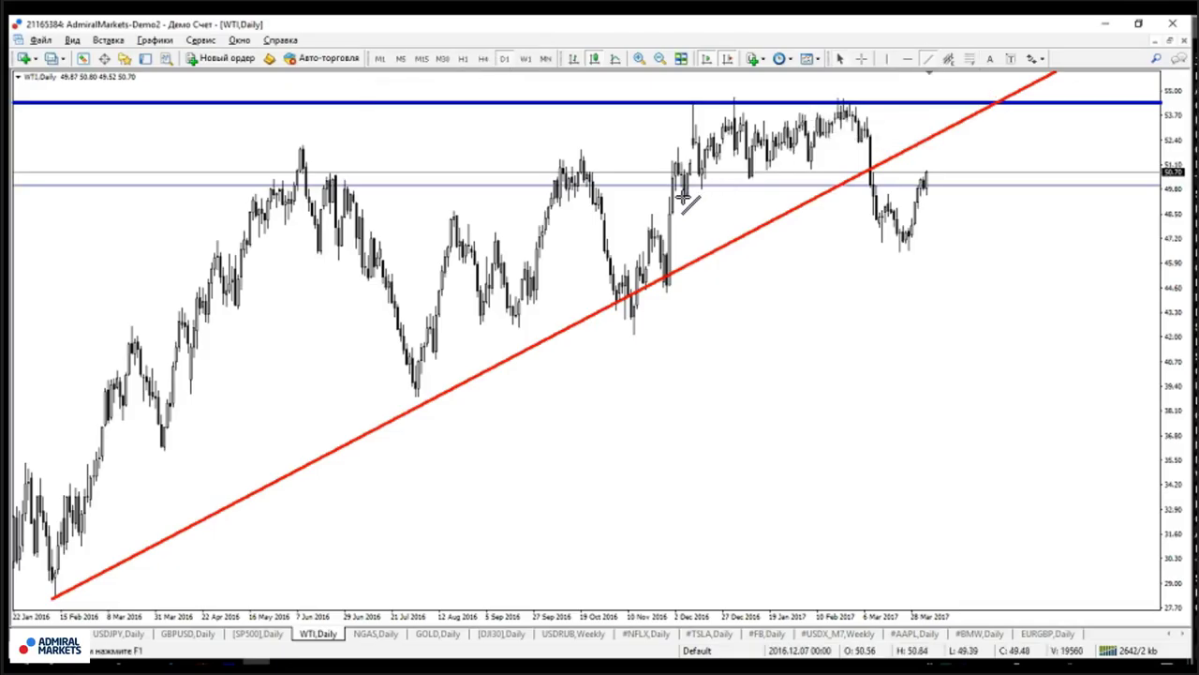
left_click_drag(685, 196, 926, 140)
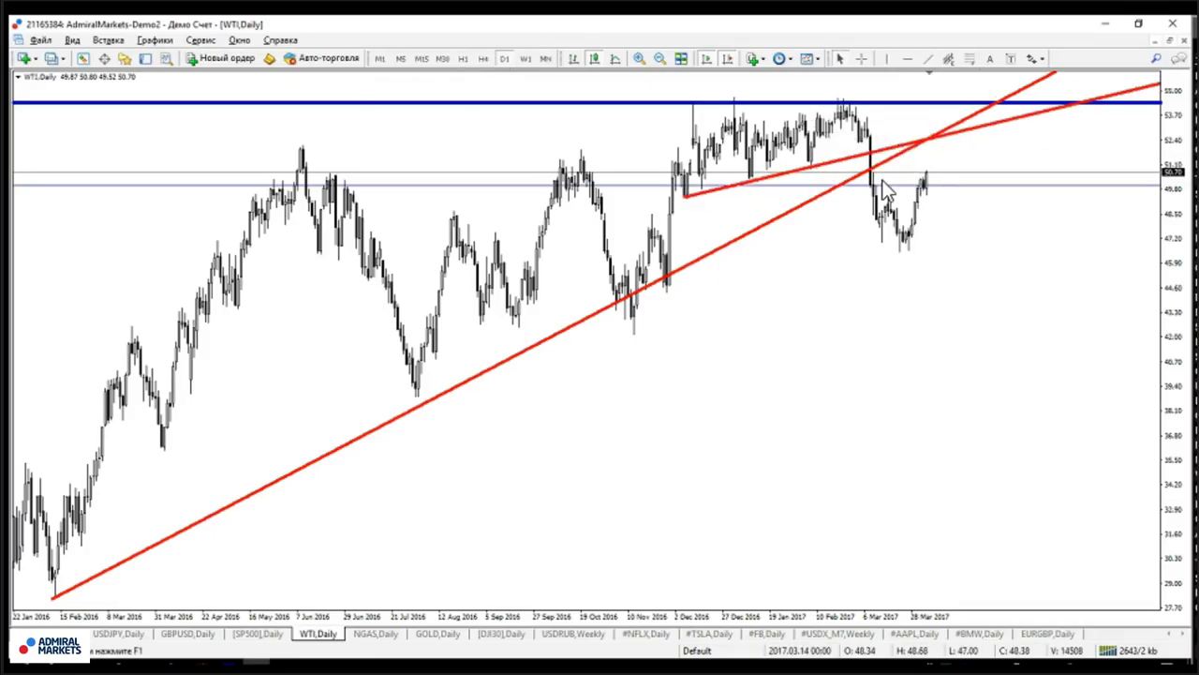
key("BackSpace")
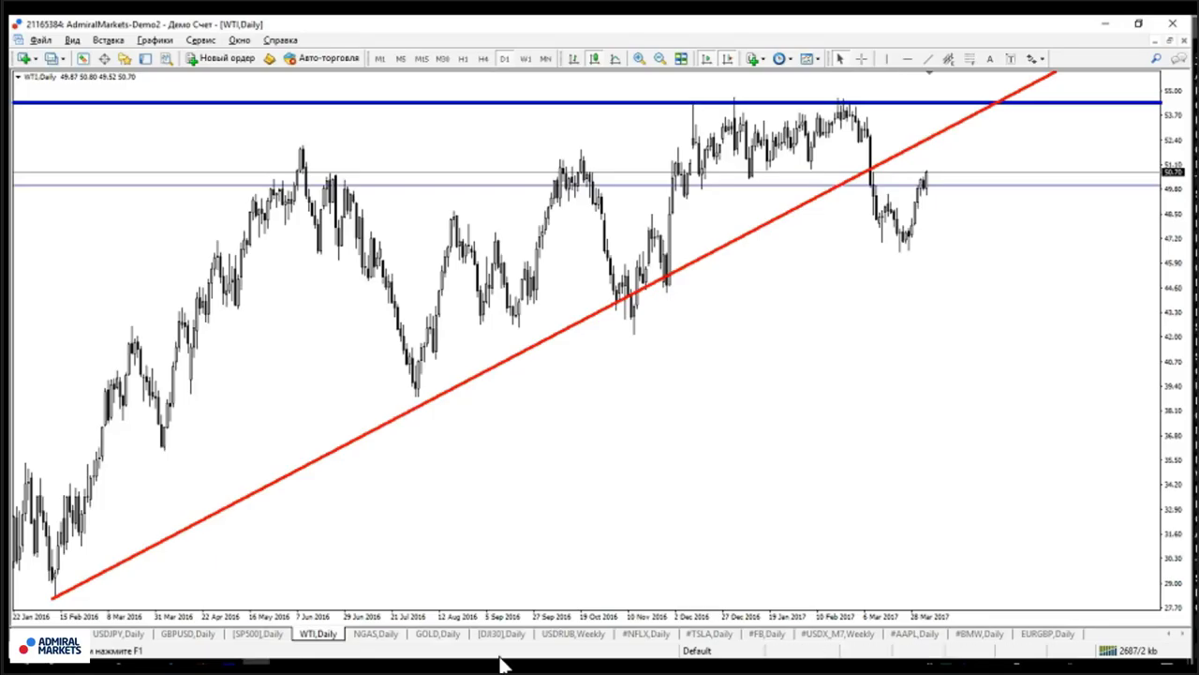
View the NGAS daily chart, then switch to the browser and open the optionsXpress login page in a new tab
left_click(379, 636)
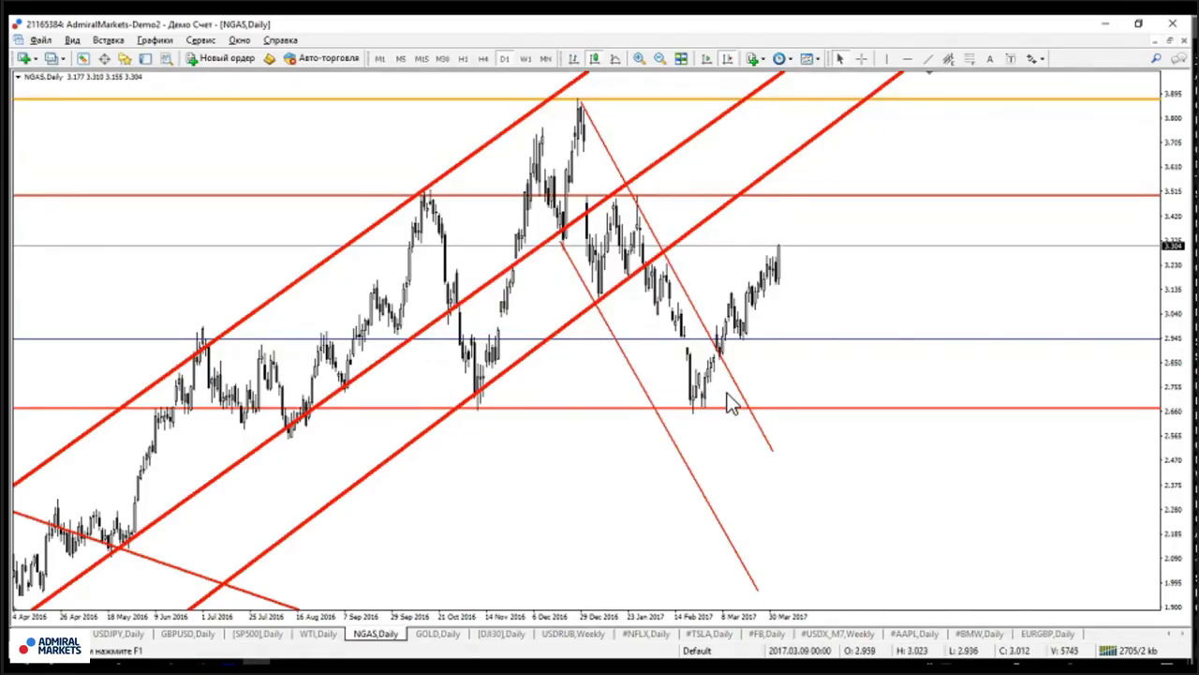
left_click(285, 600)
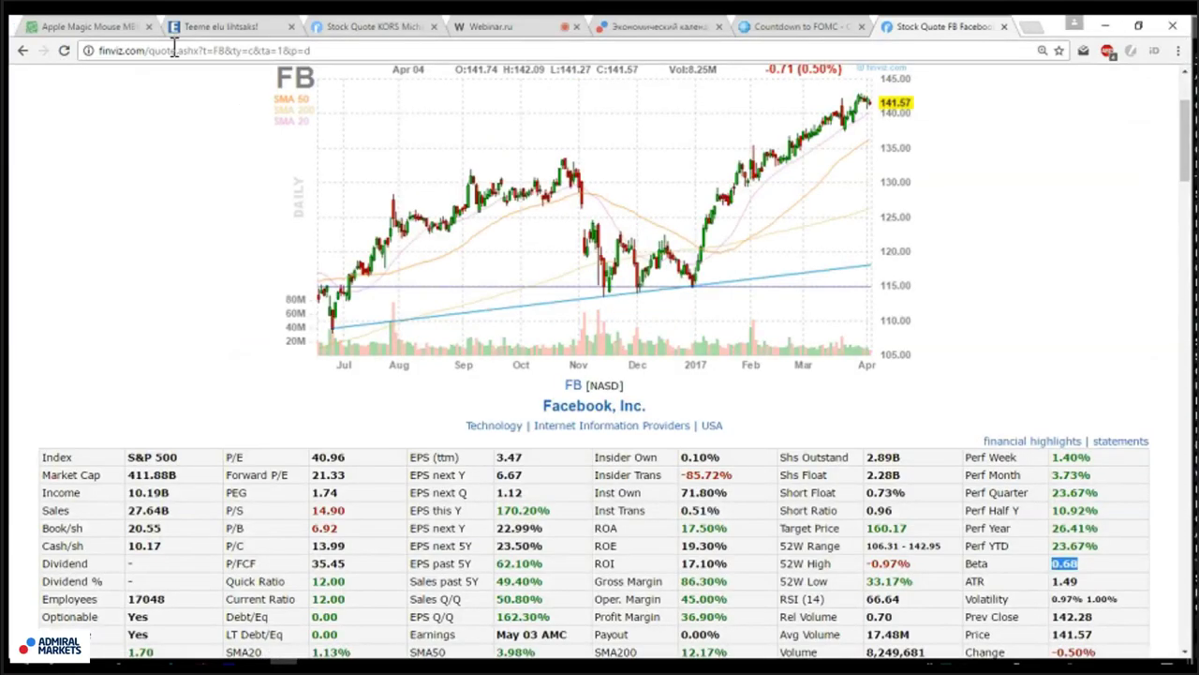
left_click(1033, 28)
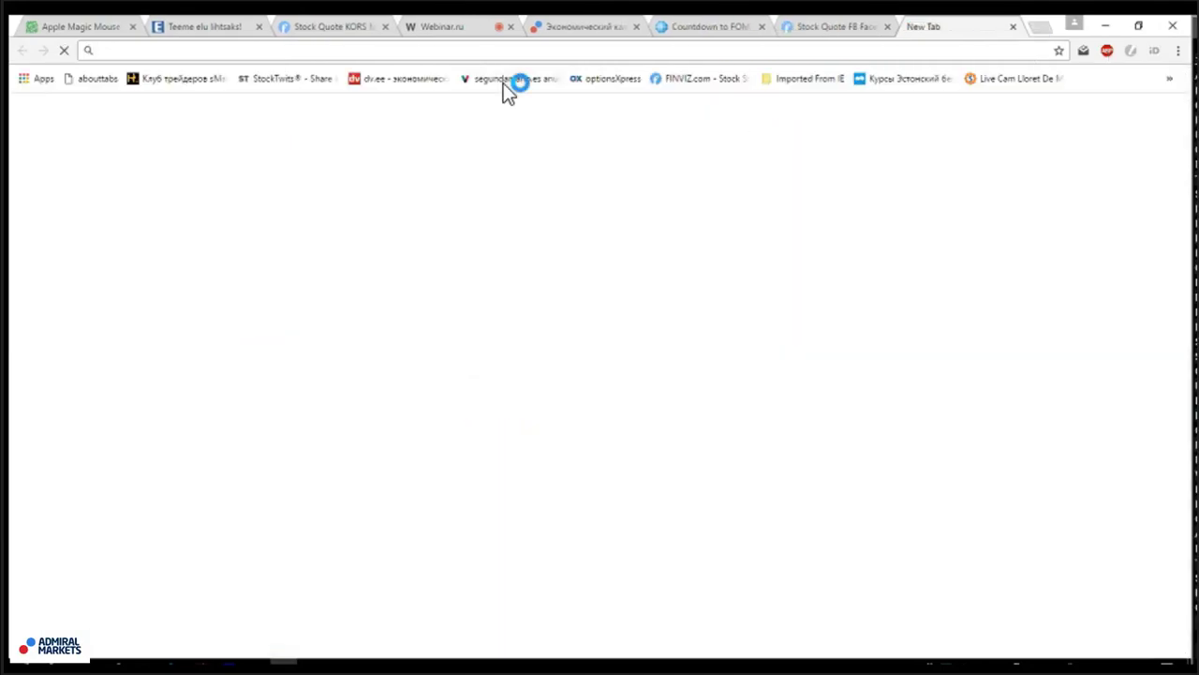
left_click(604, 78)
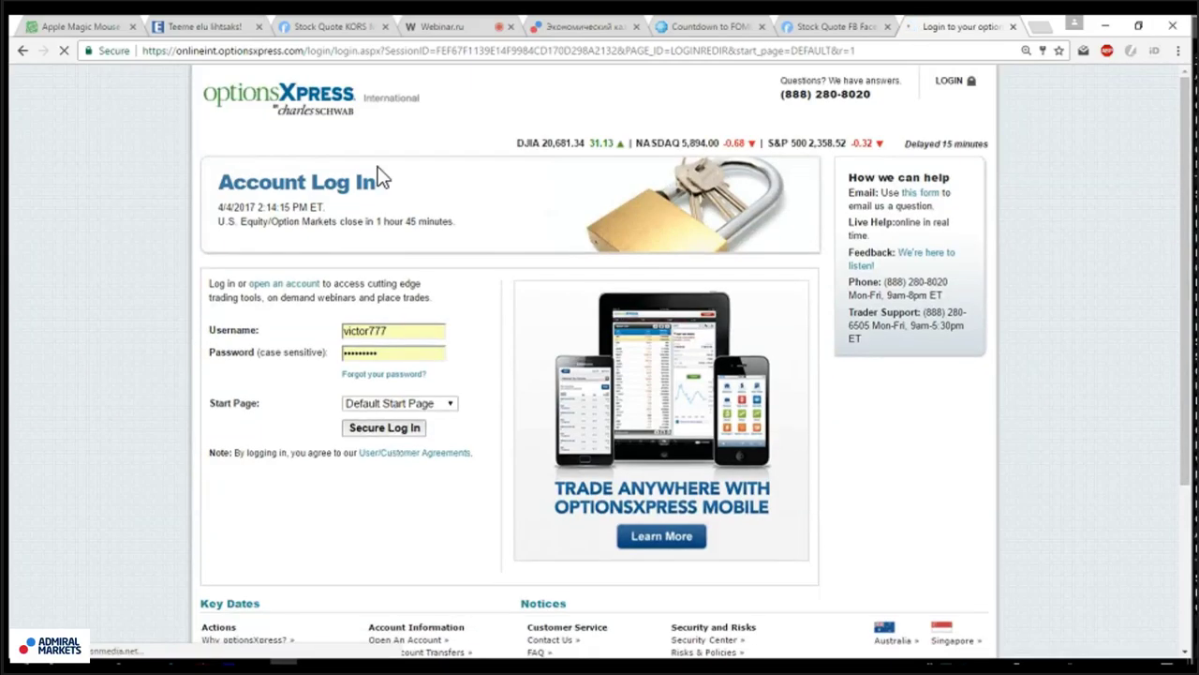
Check the webinar chat while optionsXpress loads, and close the Finviz Facebook quote page
left_click(450, 21)
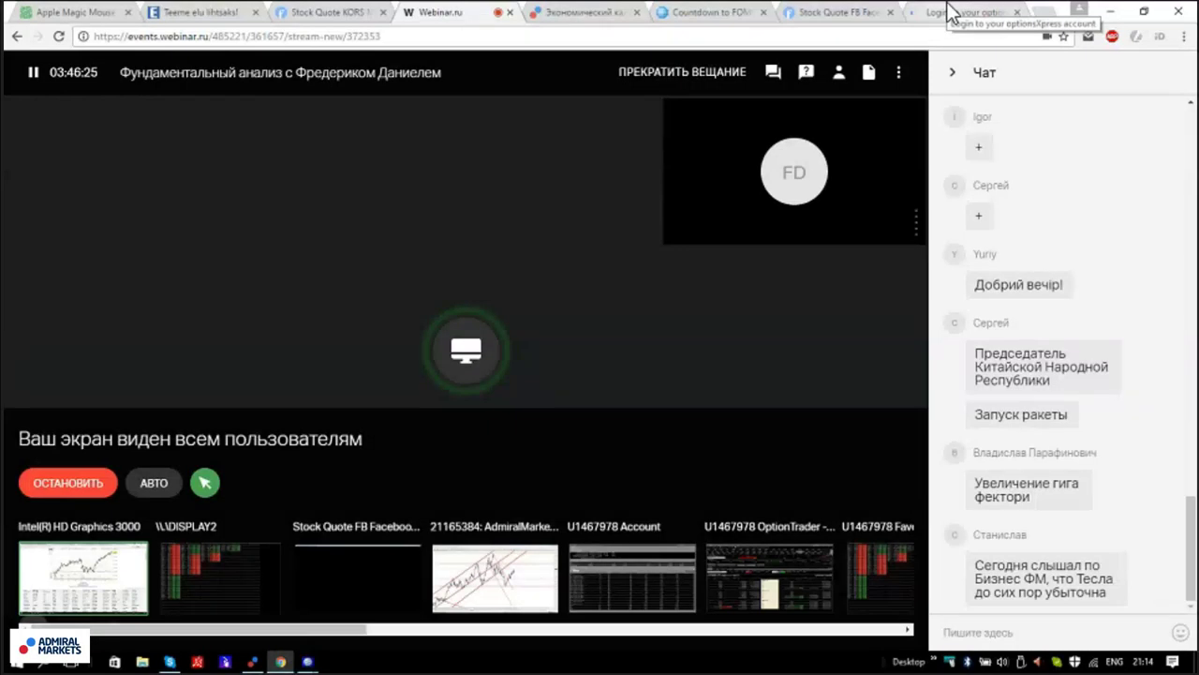
left_click(949, 12)
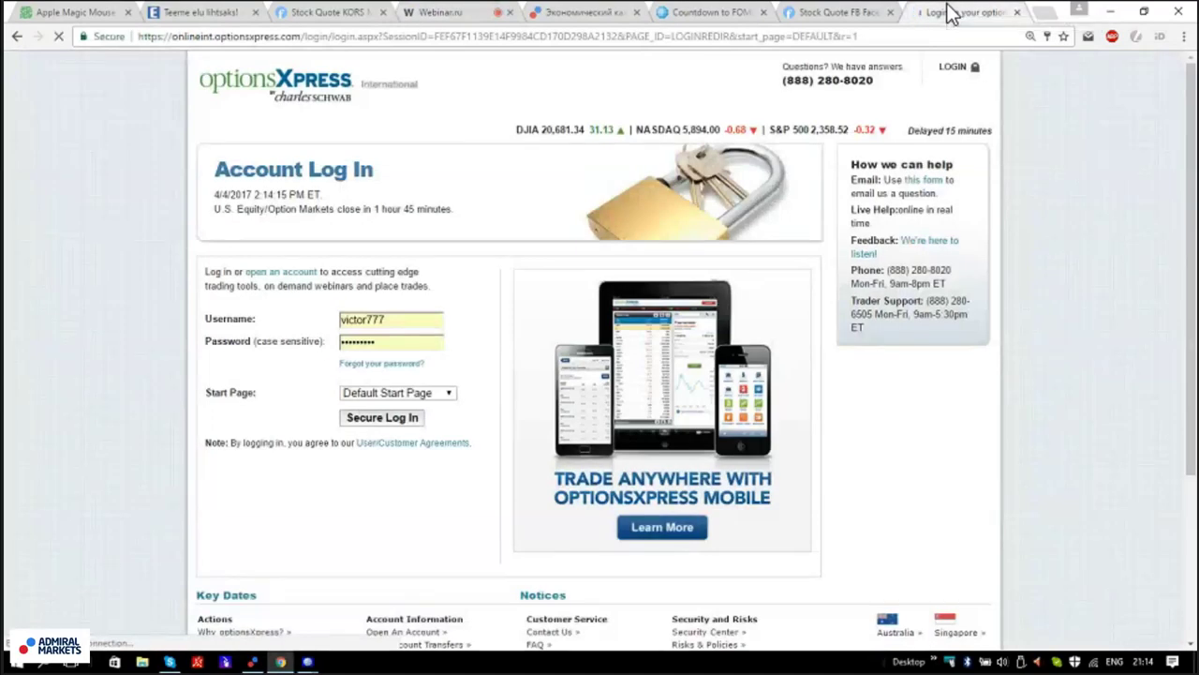
left_click(485, 13)
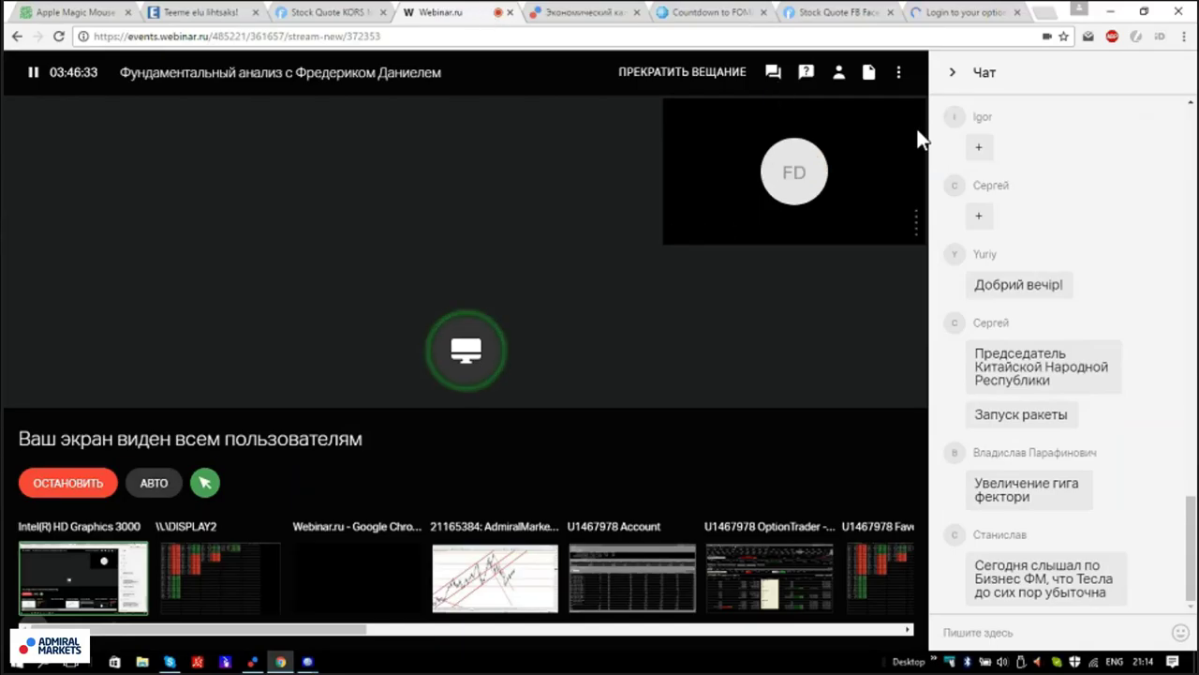
left_click(851, 15)
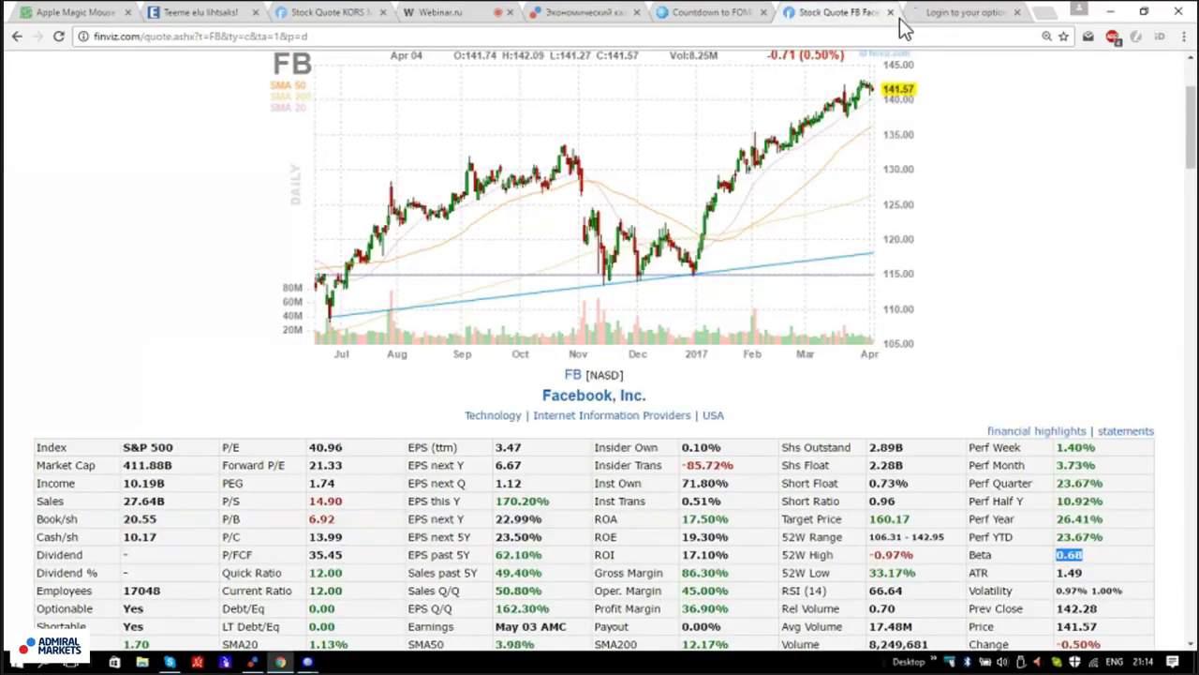
left_click(891, 13)
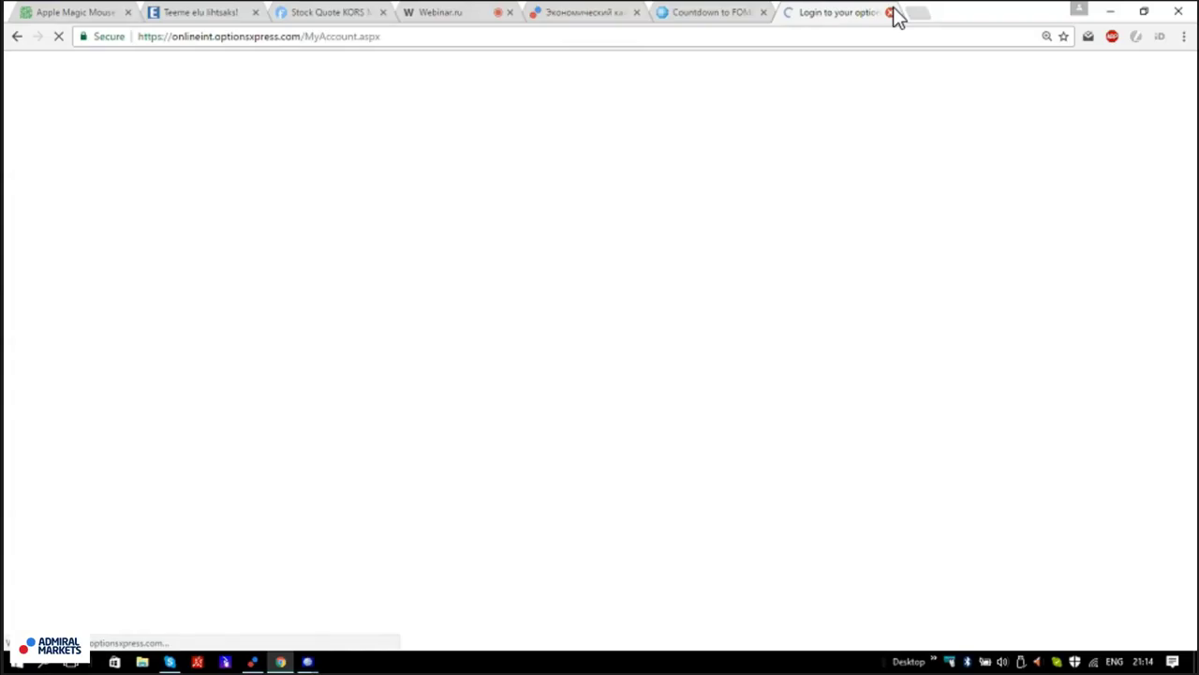
Glance at the CME FedWatch page, then return to optionsXpress and review the whole Account Positions list
left_click(703, 15)
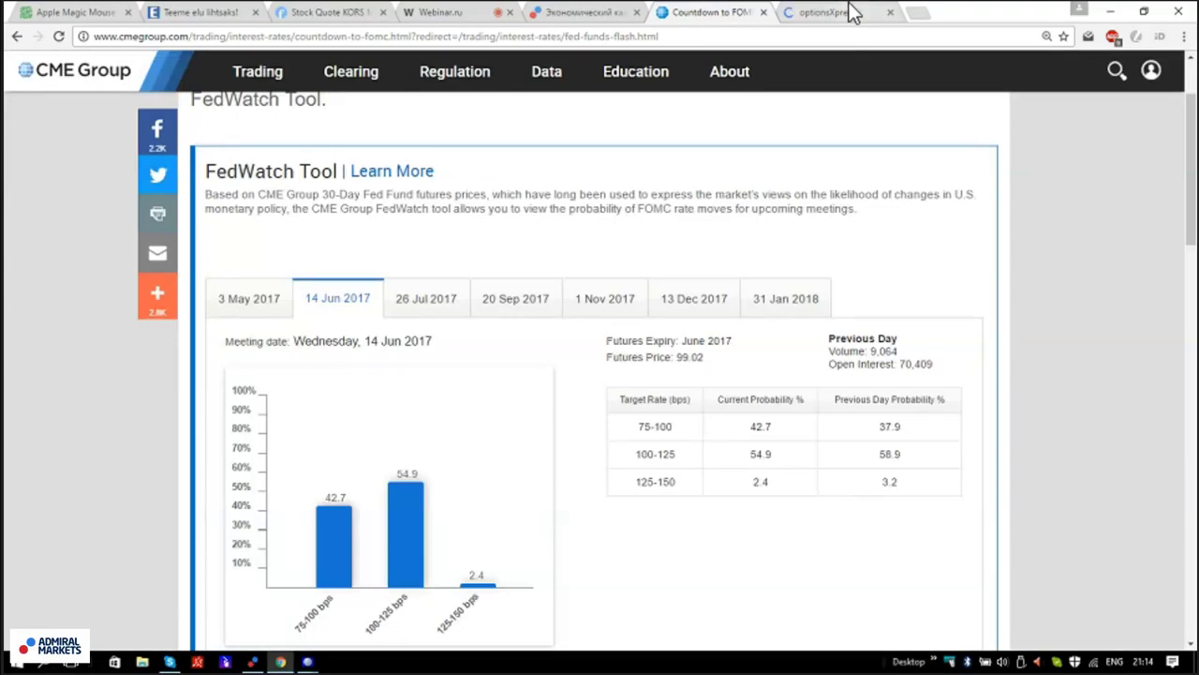
left_click(848, 12)
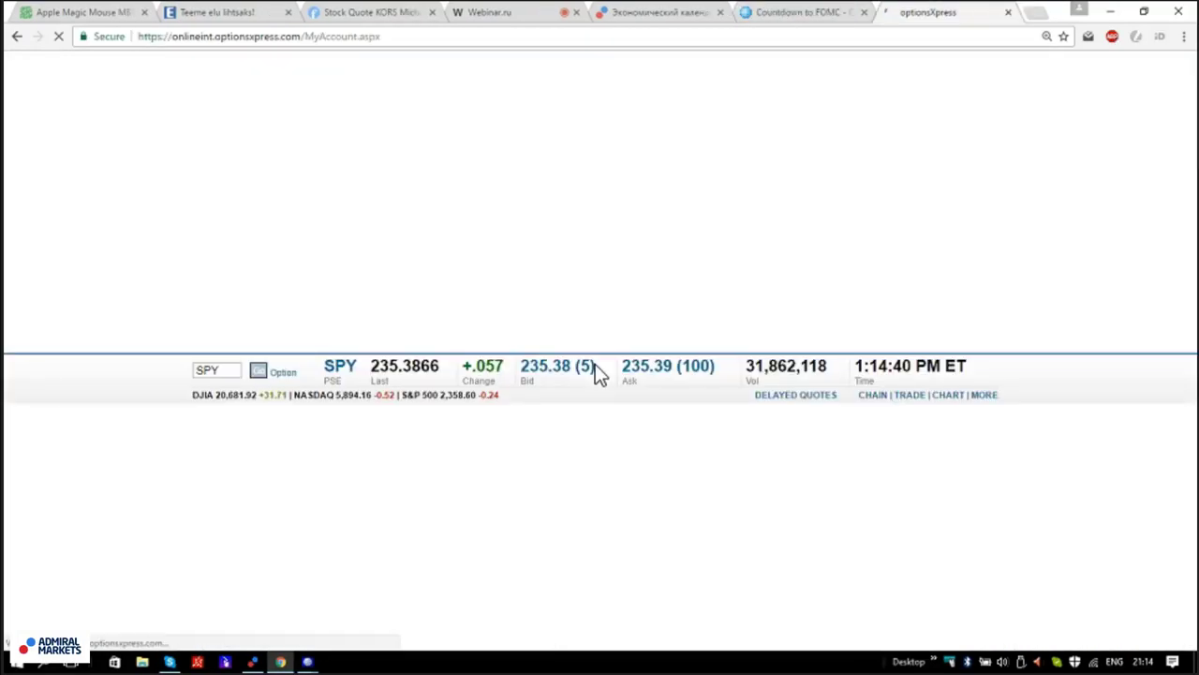
scroll(732, 206, "down", 1)
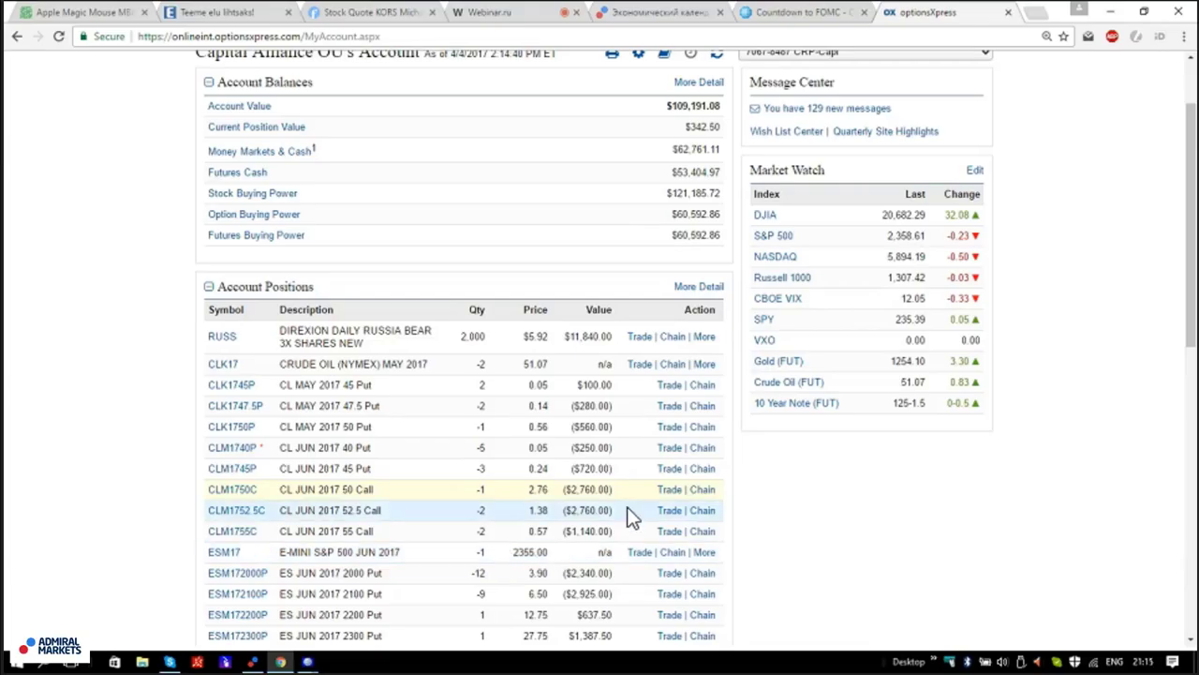
scroll(694, 439, "down", 1)
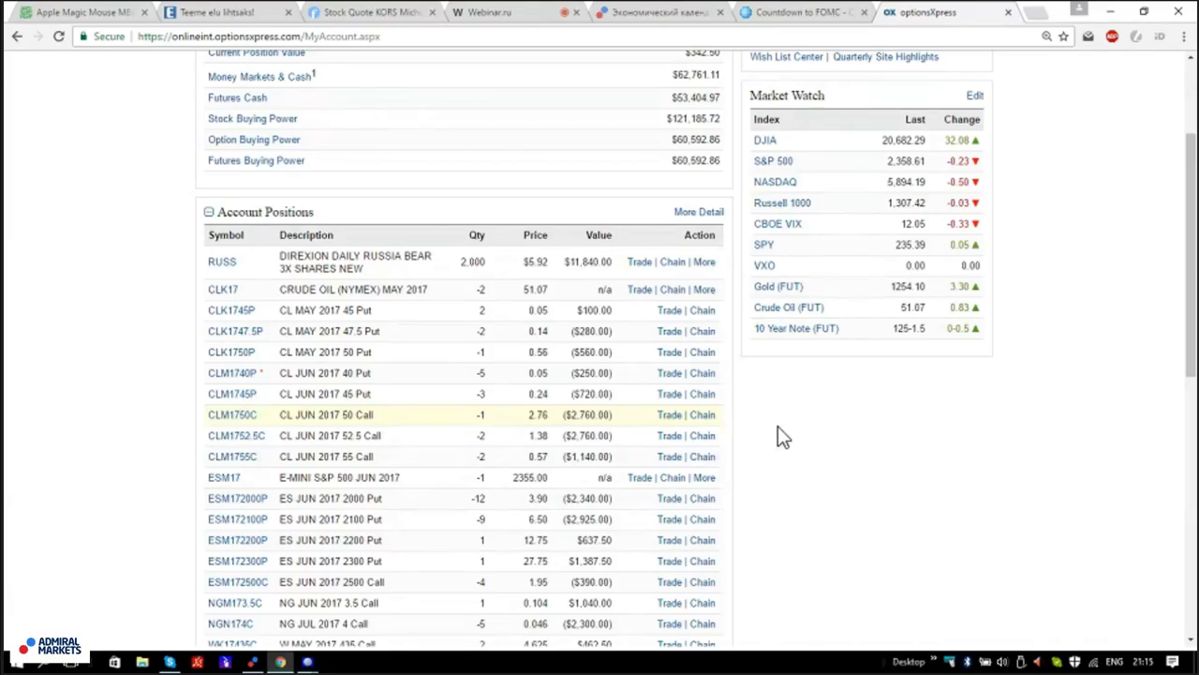
scroll(774, 434, "down", 1)
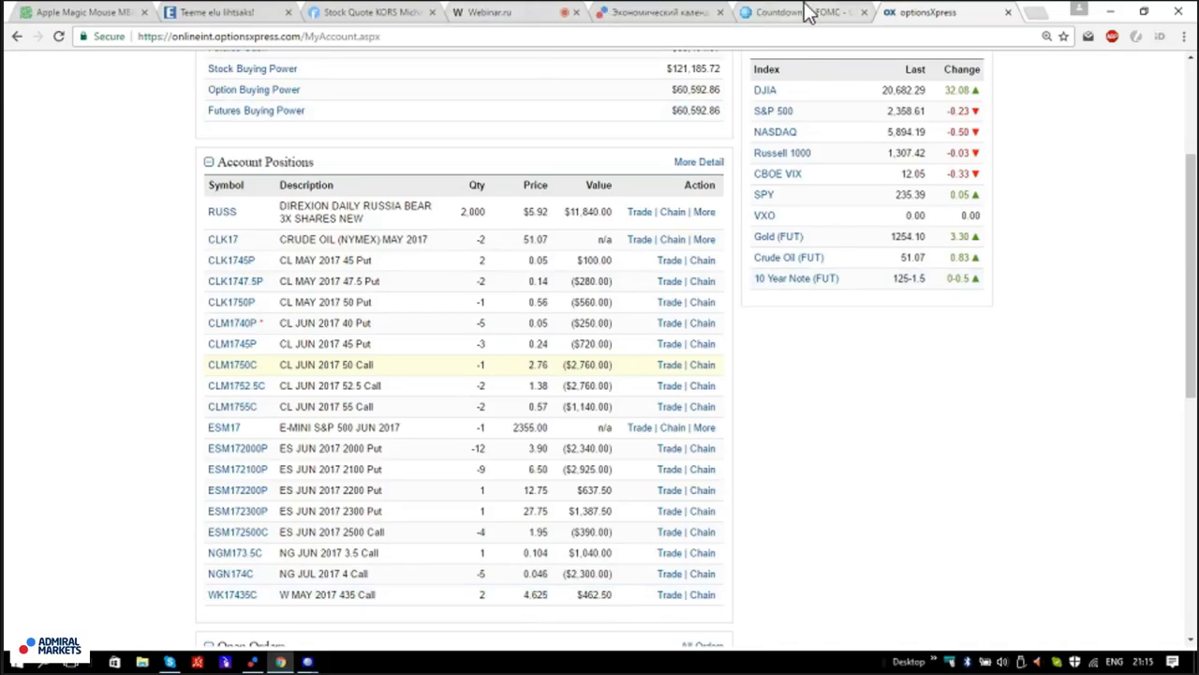
Open the wheat futures chart on Finviz and set it to the hourly timeframe
left_click(401, 17)
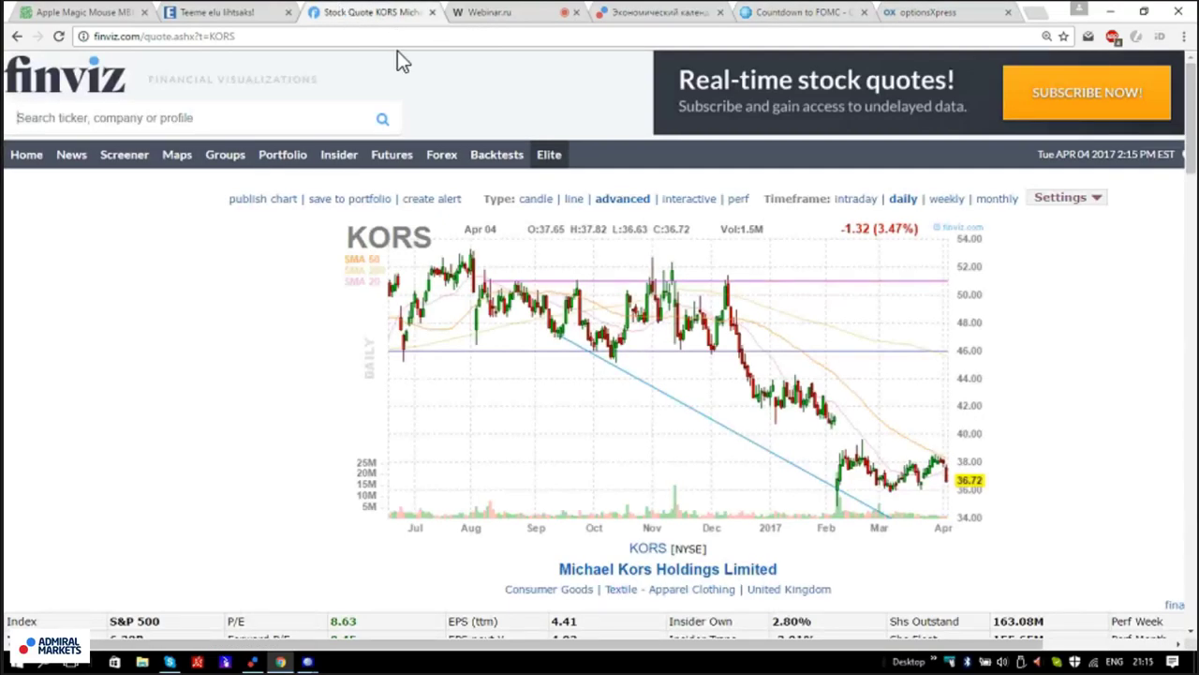
left_click(395, 166)
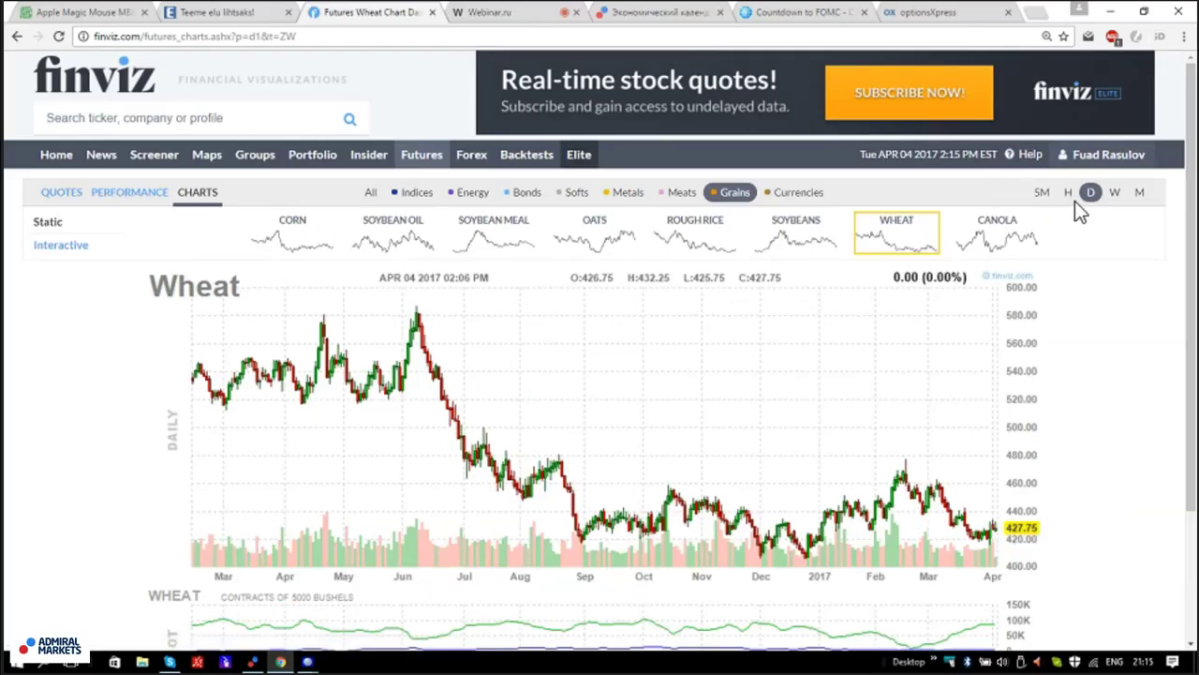
left_click(1068, 197)
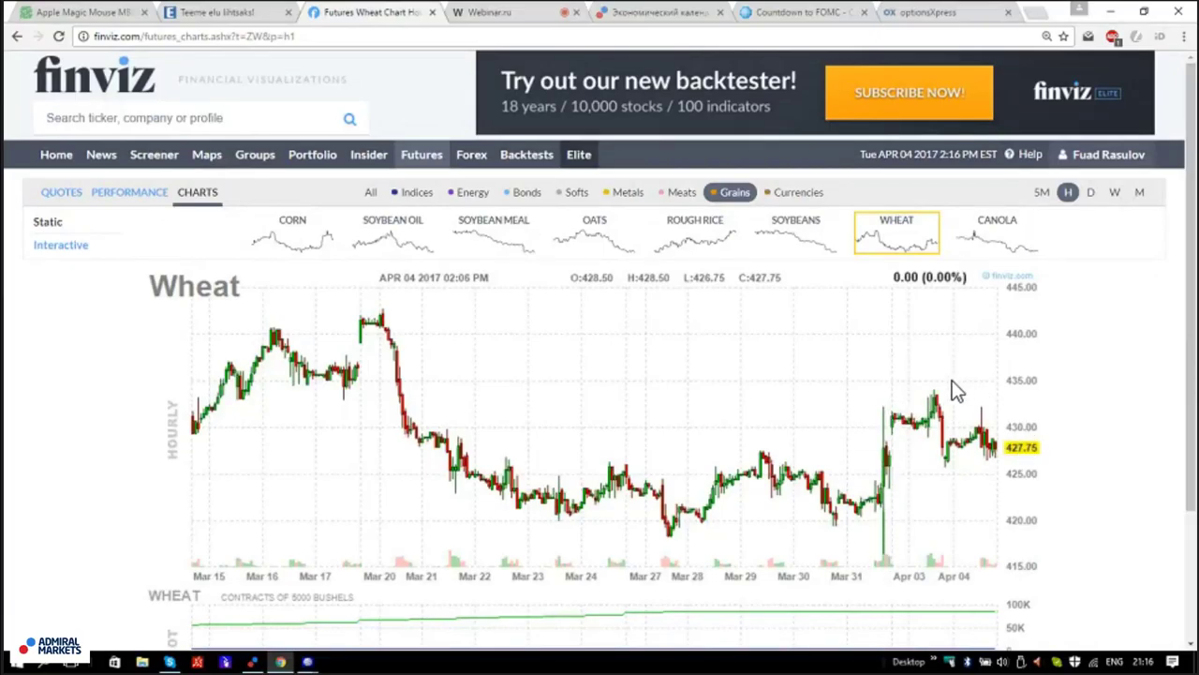
Compare the optionsXpress account positions with the Finviz wheat futures chart, setting the chart to the daily timeframe
left_click(909, 13)
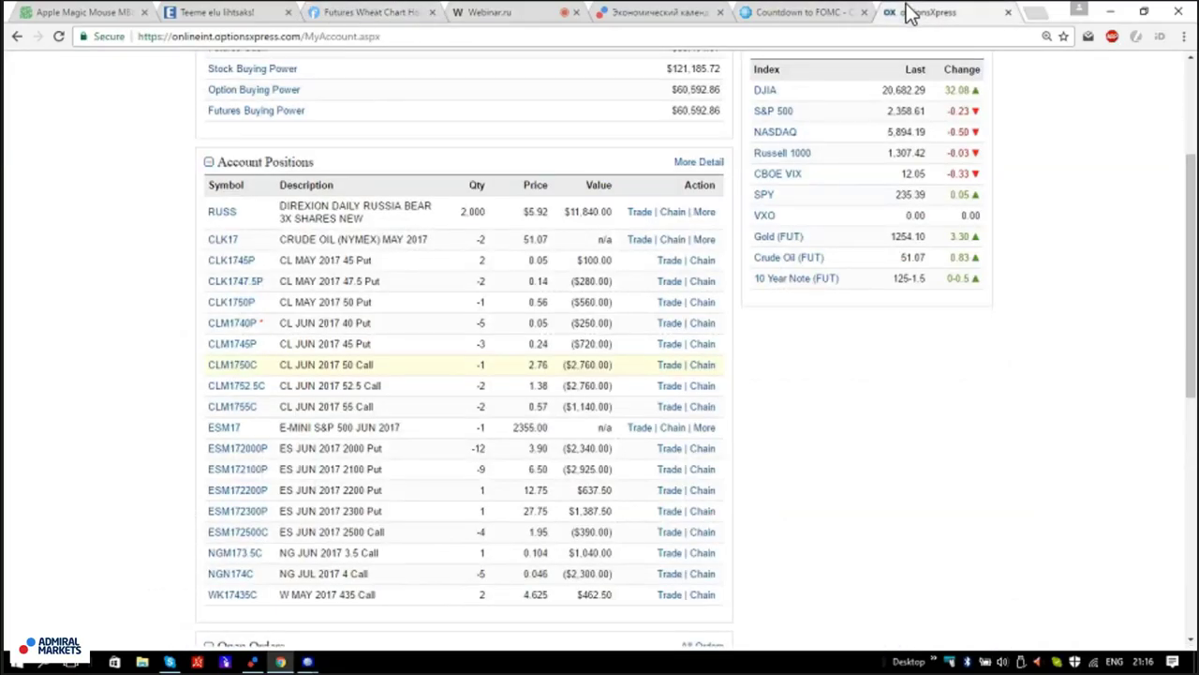
left_click(366, 12)
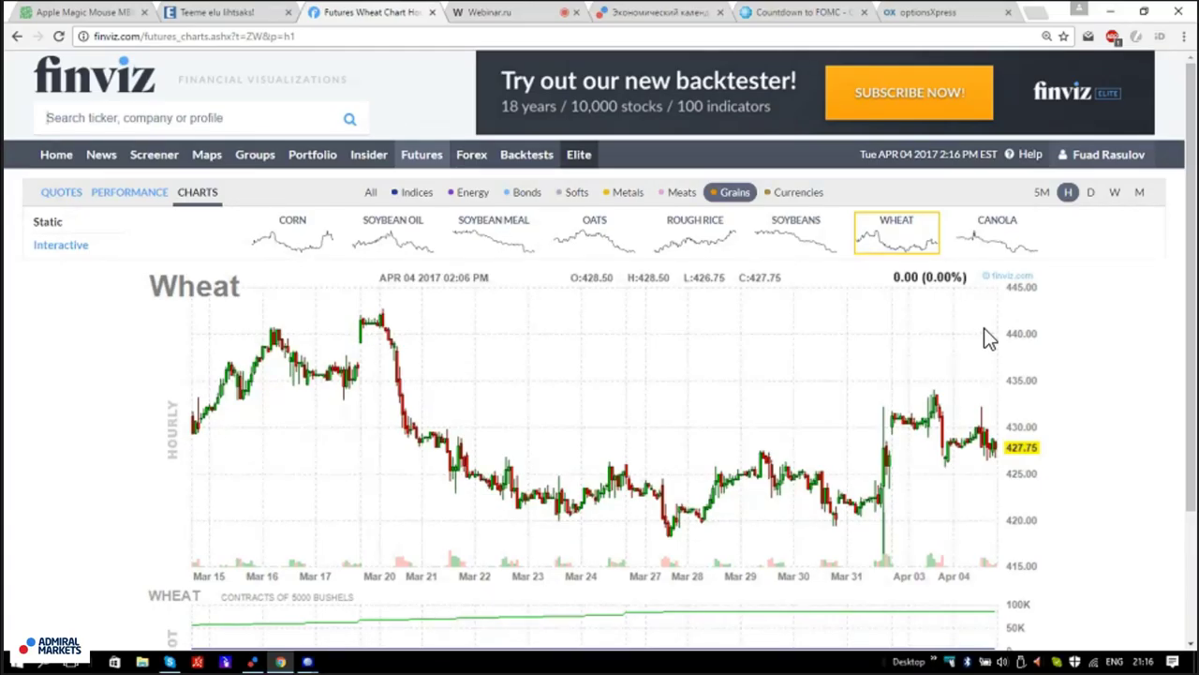
left_click(1089, 193)
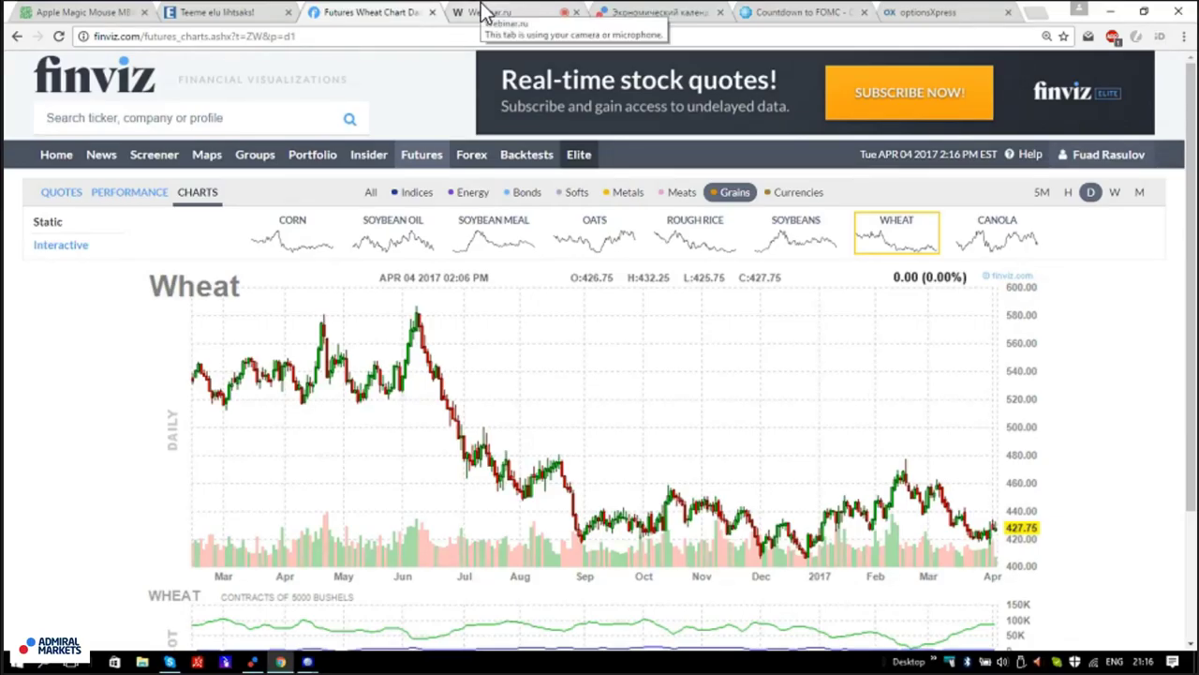
left_click(926, 12)
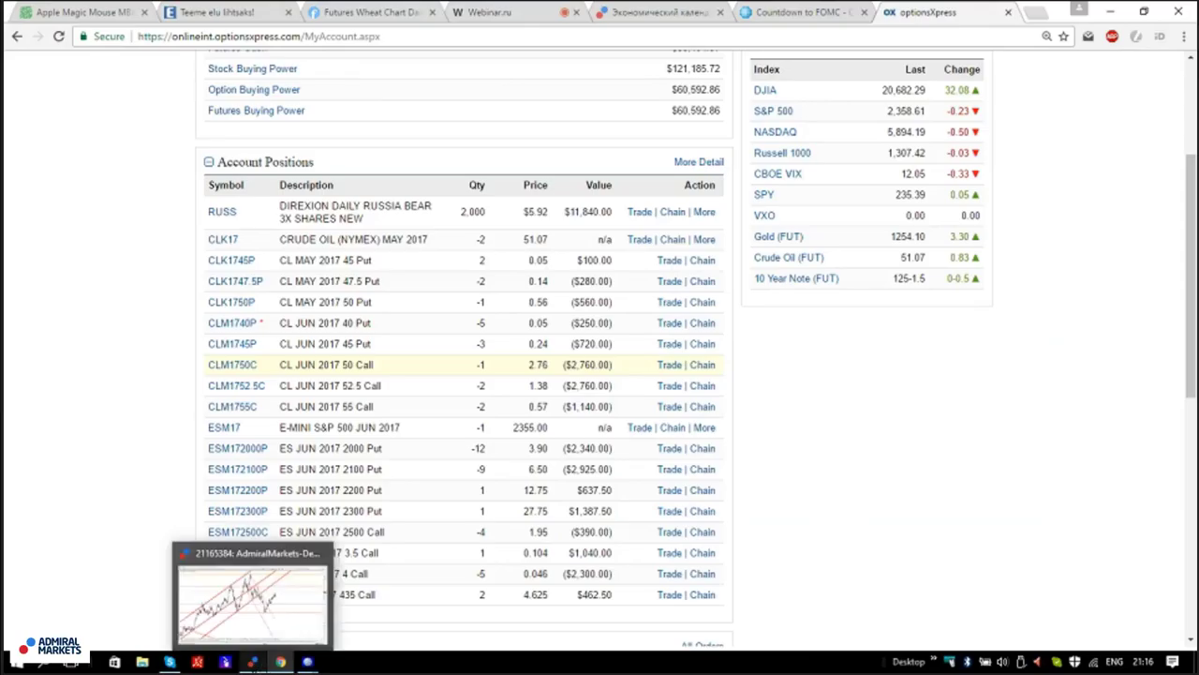
Switch back to MetaTrader and examine the latest candles on the GOLD daily chart
left_click(255, 663)
left_click(450, 627)
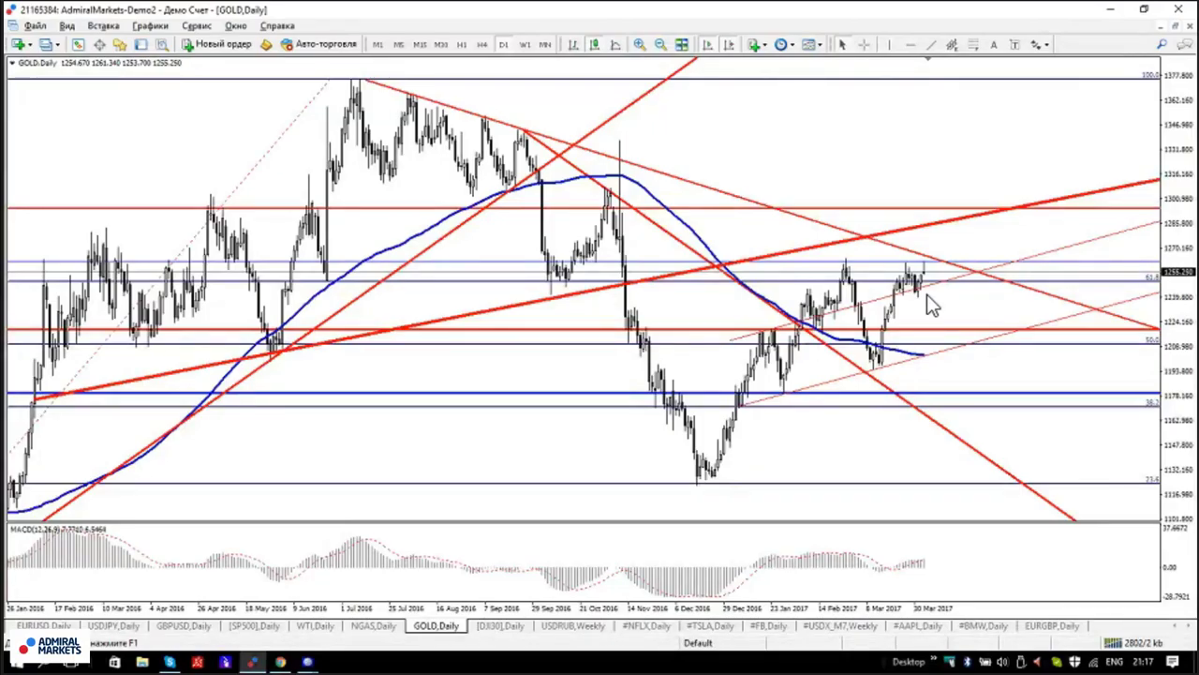
mouse_move(926, 284)
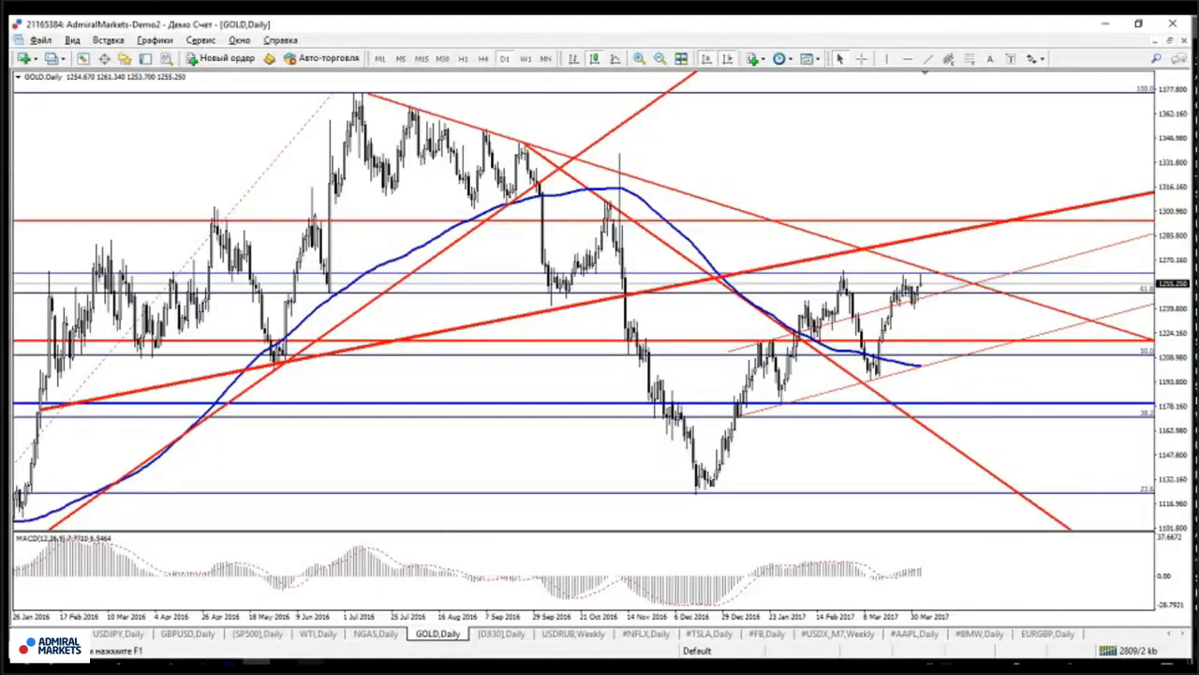
Open the EURUSD chart, look over its rising channel on the daily timeframe, and set the chart to weekly
mouse_move(281, 667)
left_click(52, 633)
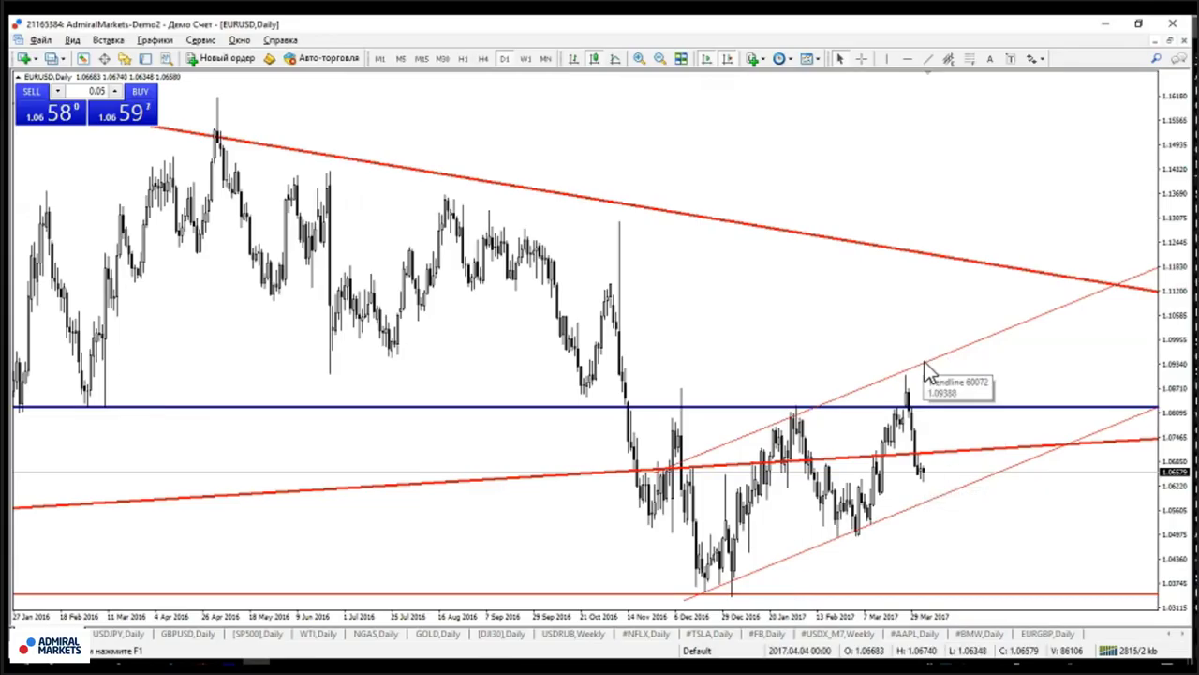
scroll(553, 187, "up", 1)
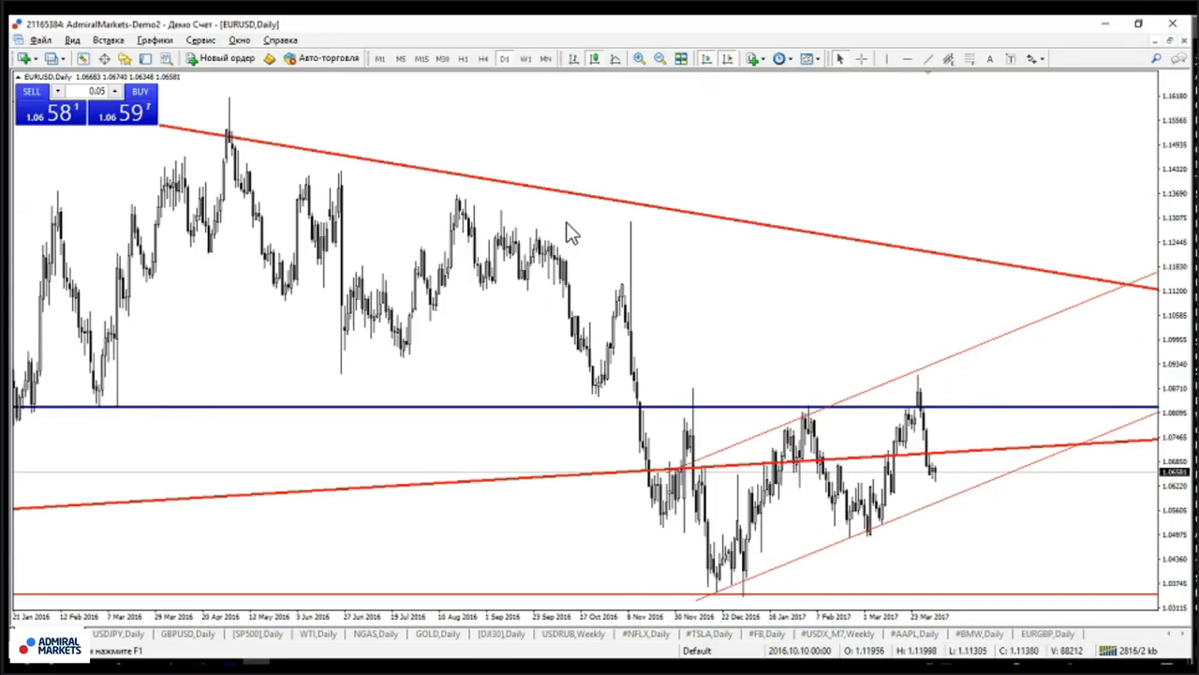
left_click(527, 58)
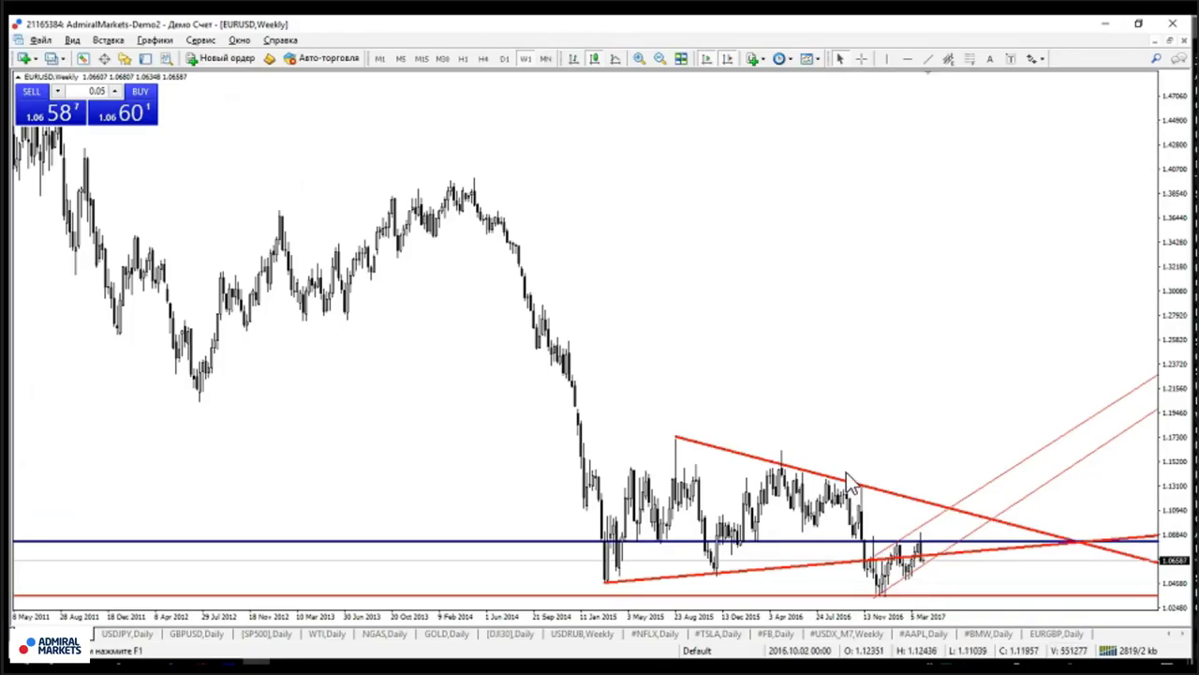